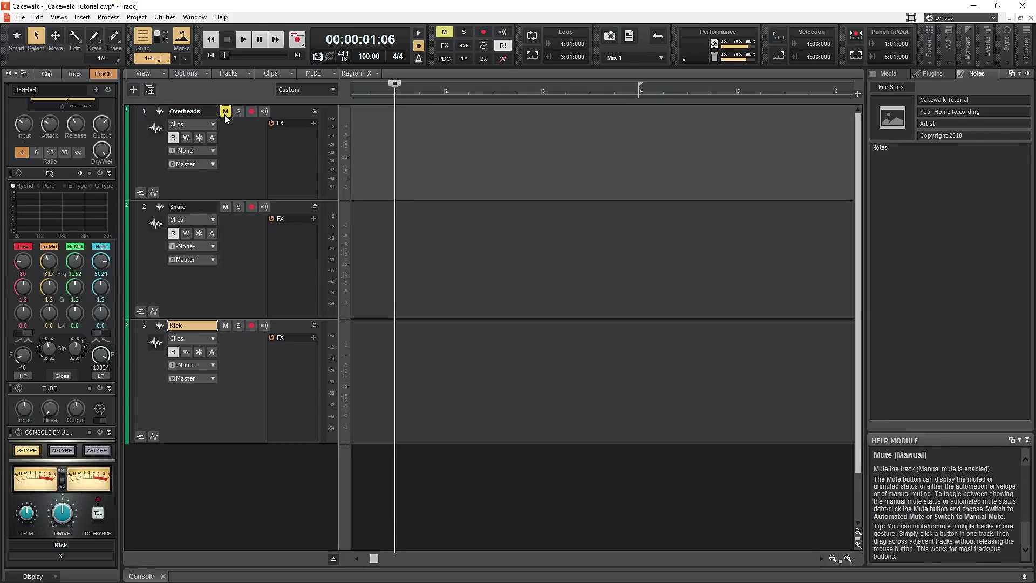
click(225, 112)
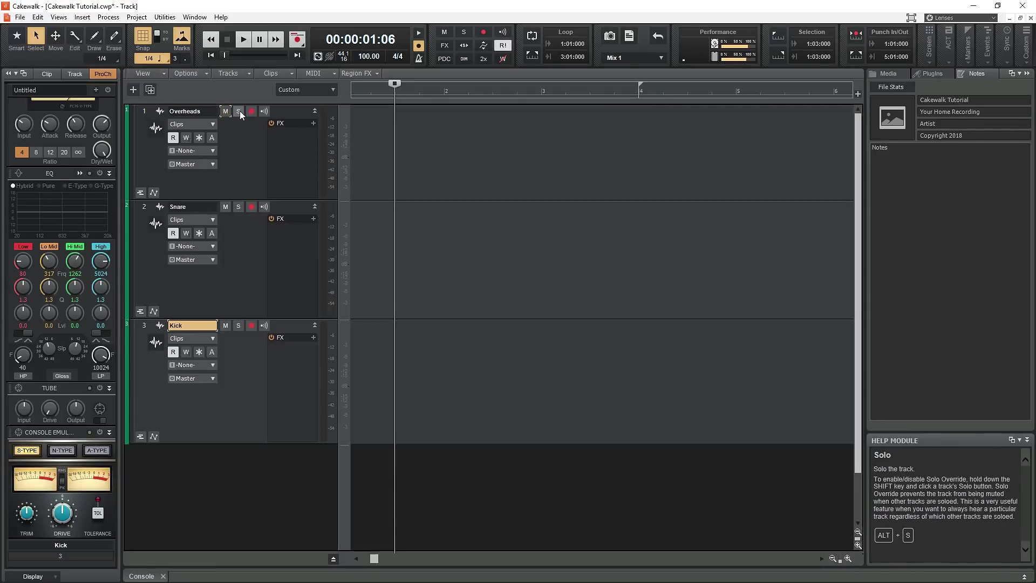
Mute and solo Overheads, and insert a REmatrix Solo module into the Master ProChannel
click(240, 112)
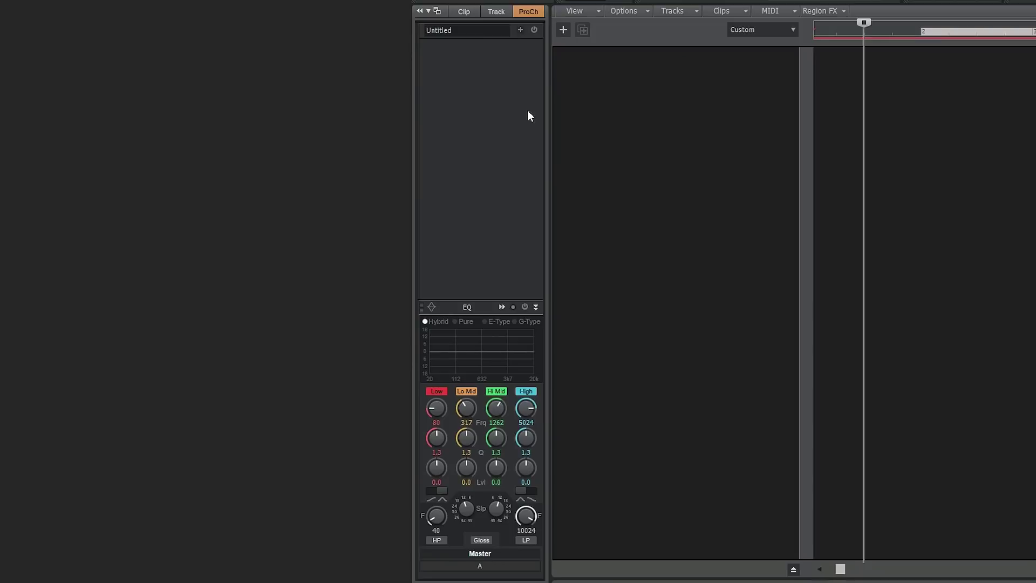
right_click(526, 110)
mouse_move(545, 125)
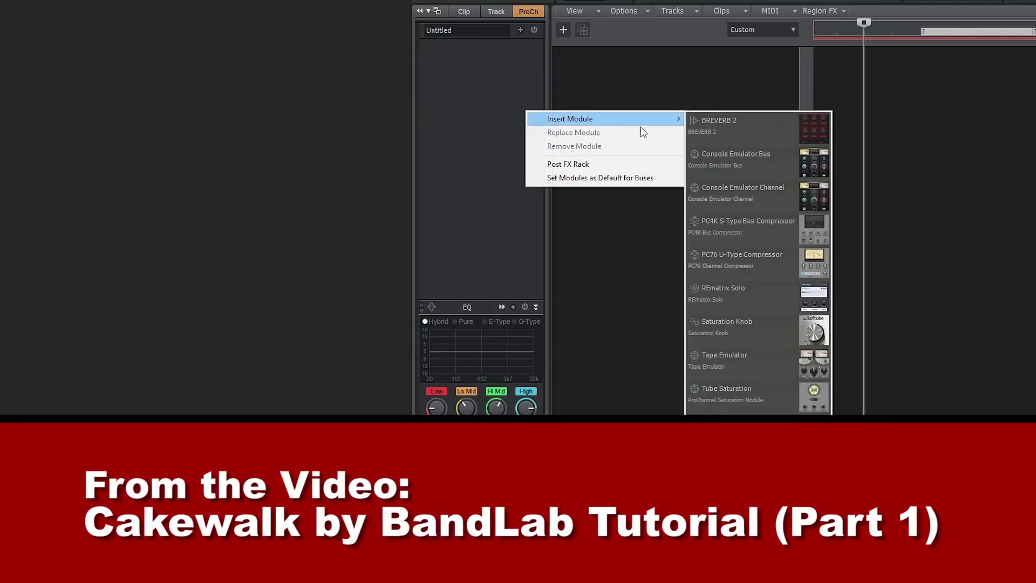
click(733, 299)
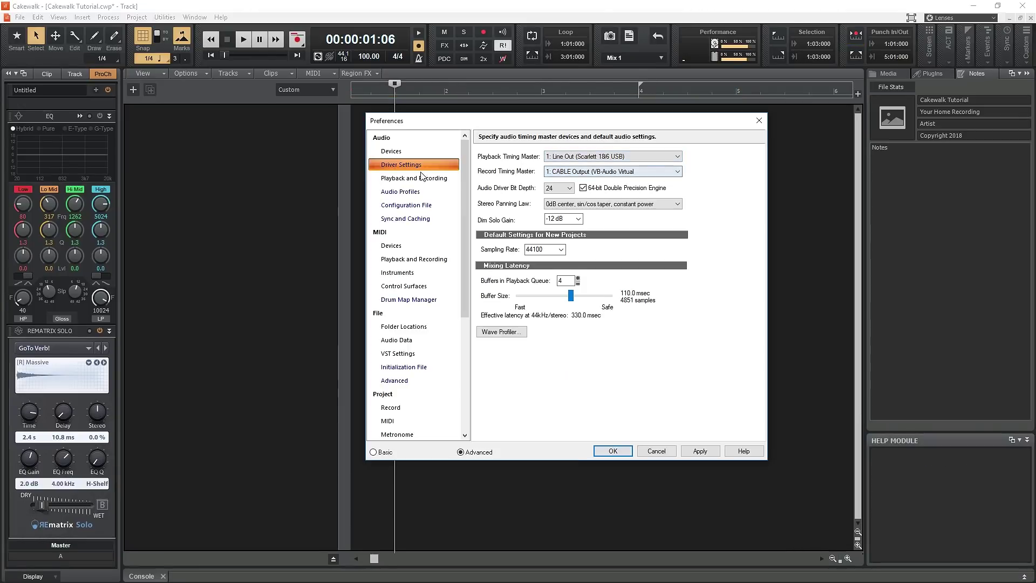
Switch the audio driver mode in playback/recording settings and set the Kick input to Line 3
click(421, 178)
click(556, 164)
click(542, 184)
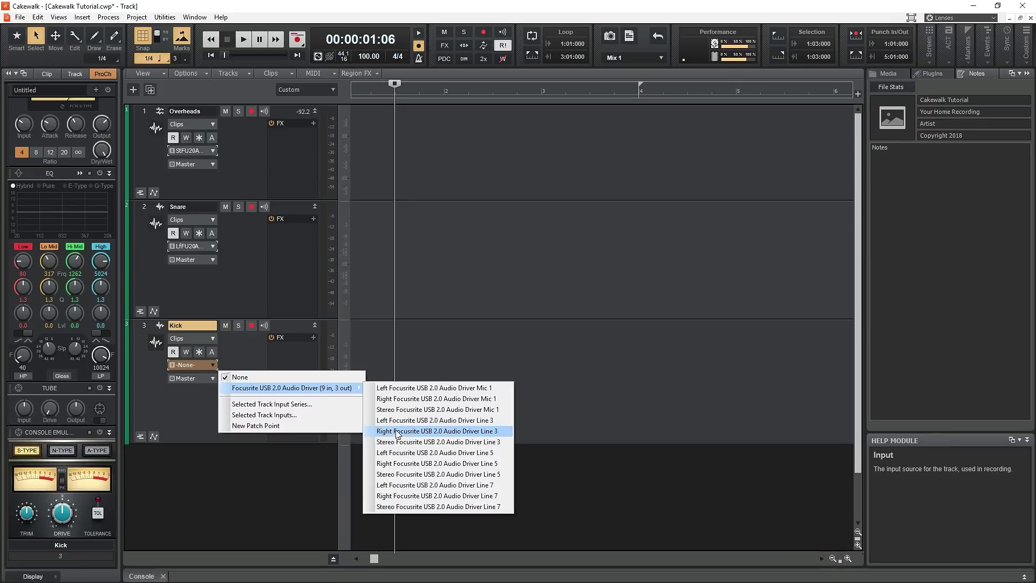
click(398, 432)
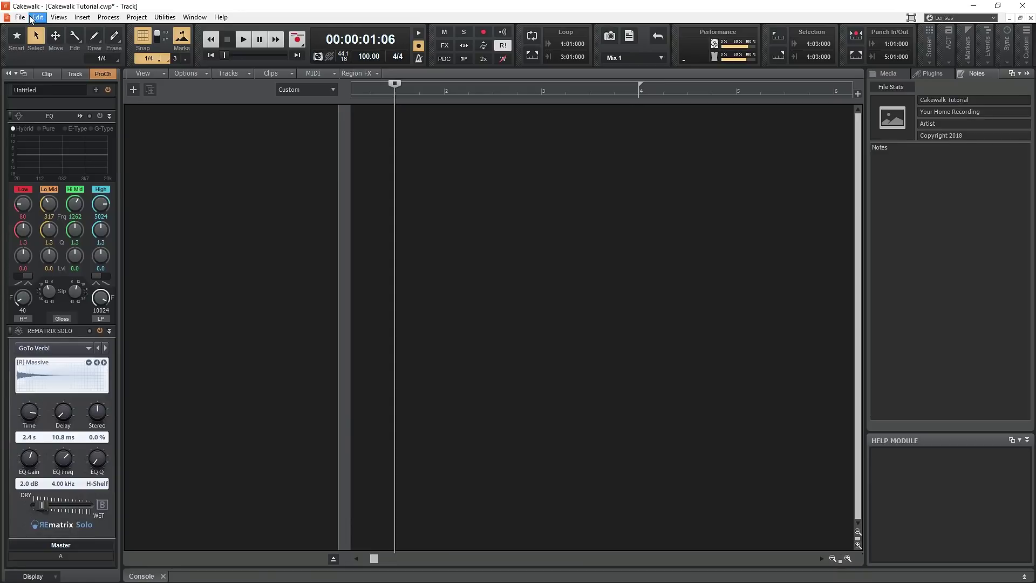
Bring up the Audio > Devices page of Preferences
click(31, 18)
click(103, 189)
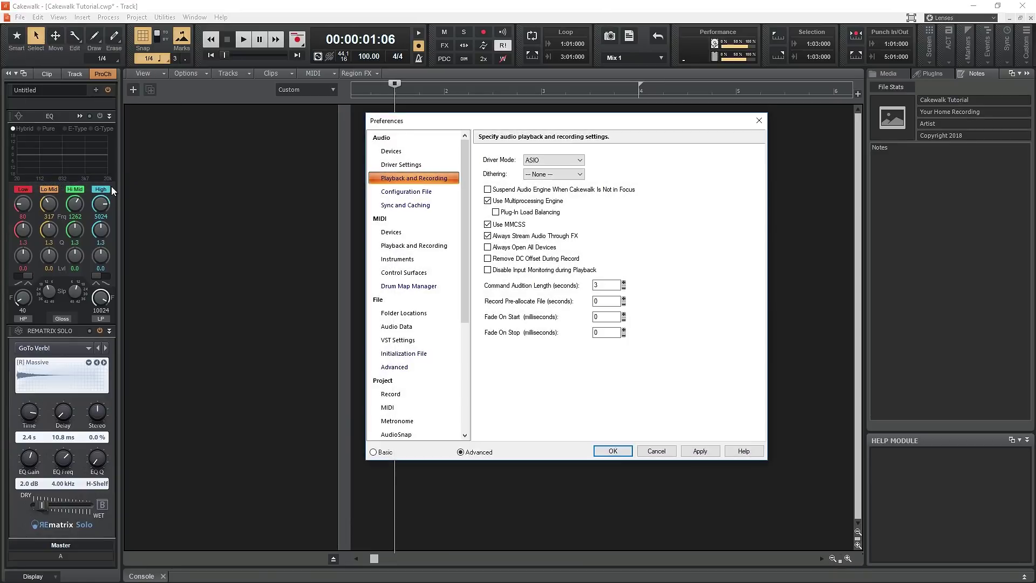
click(402, 152)
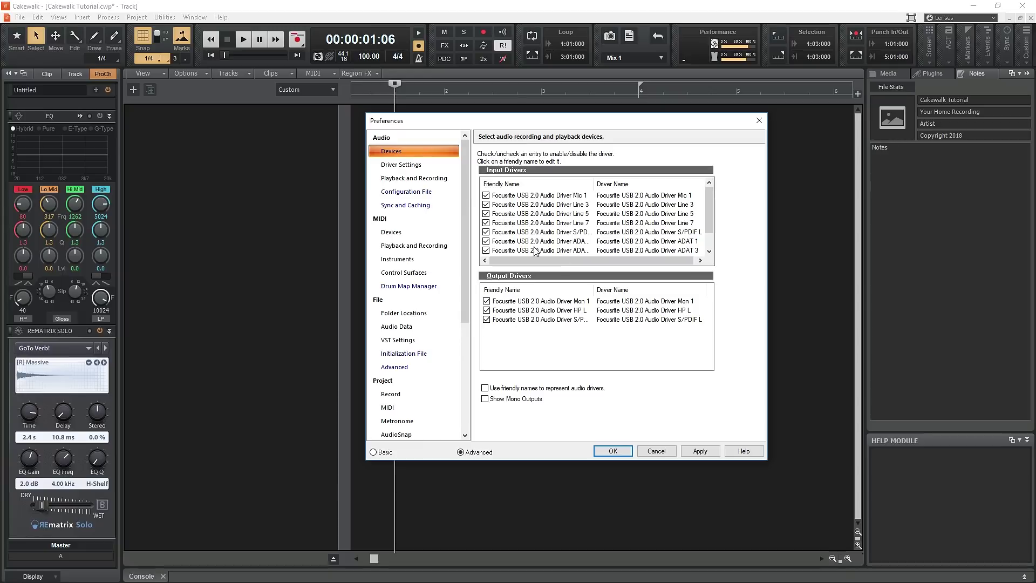
drag(709, 216, 715, 231)
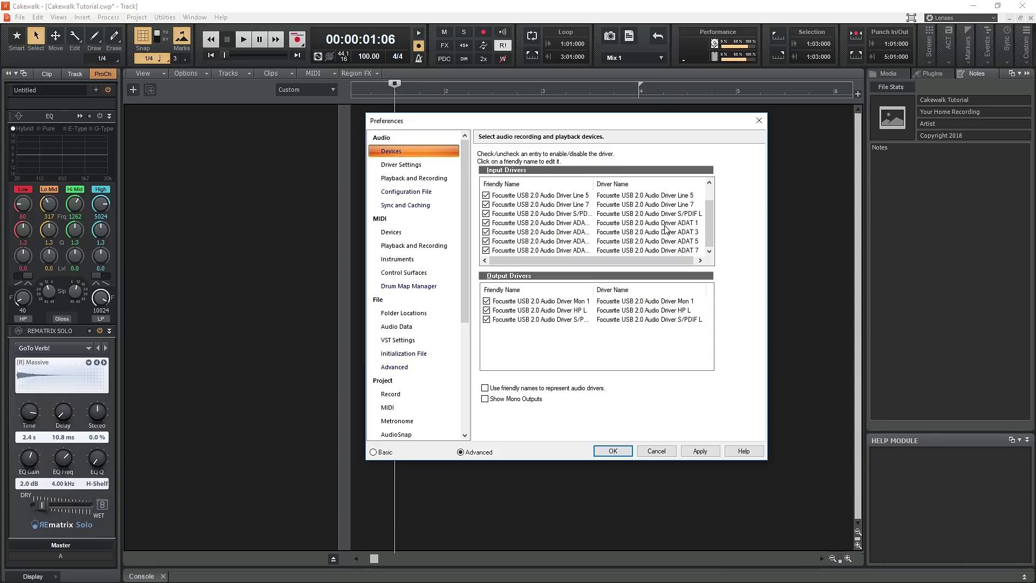
Disable the S/PDIF, ADAT 1, ADAT 3 and ADAT 7 input drivers and confirm with OK
click(486, 214)
click(486, 223)
click(487, 232)
click(486, 250)
click(610, 450)
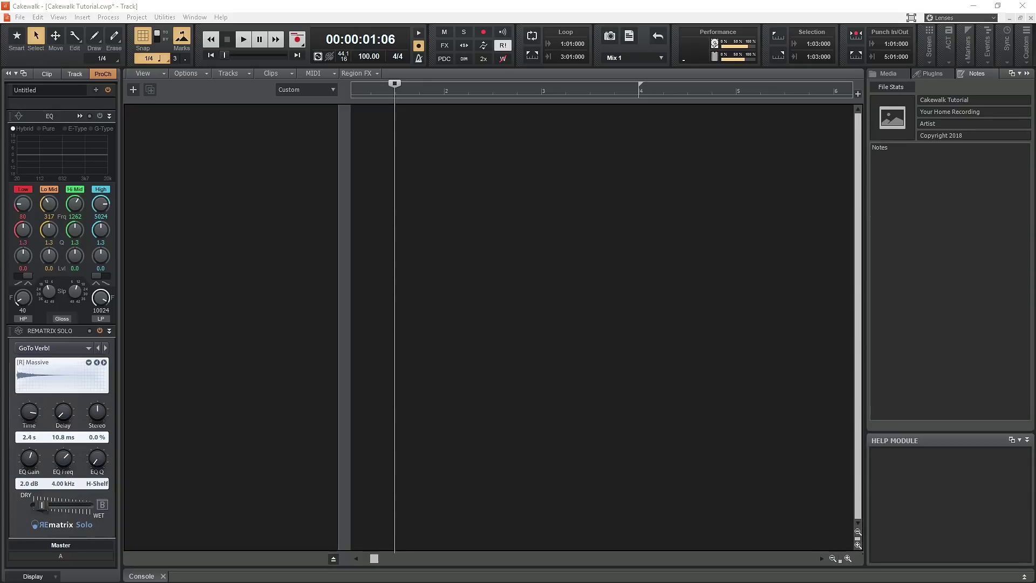
Add three audio tracks to the project
click(82, 17)
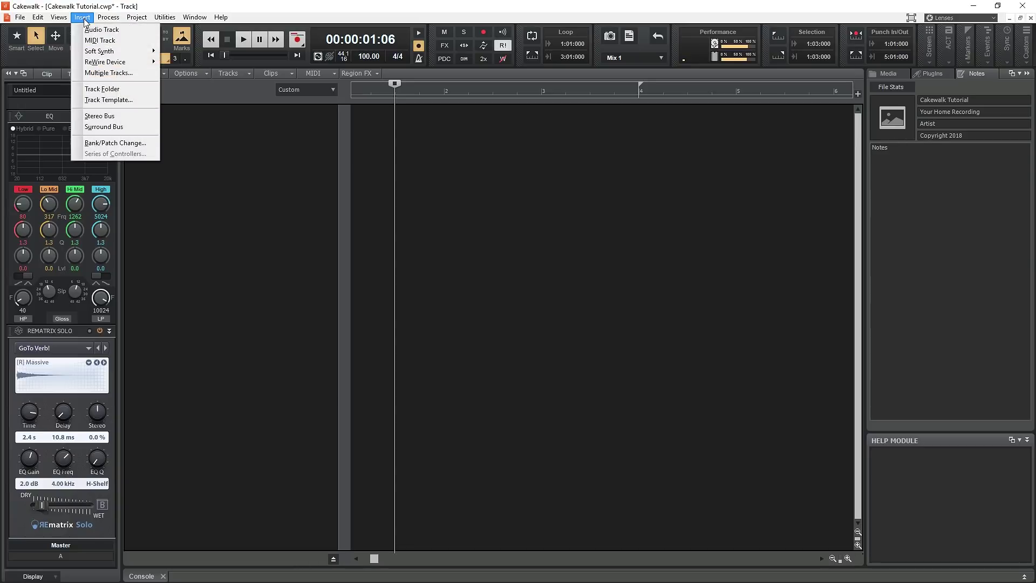
click(88, 29)
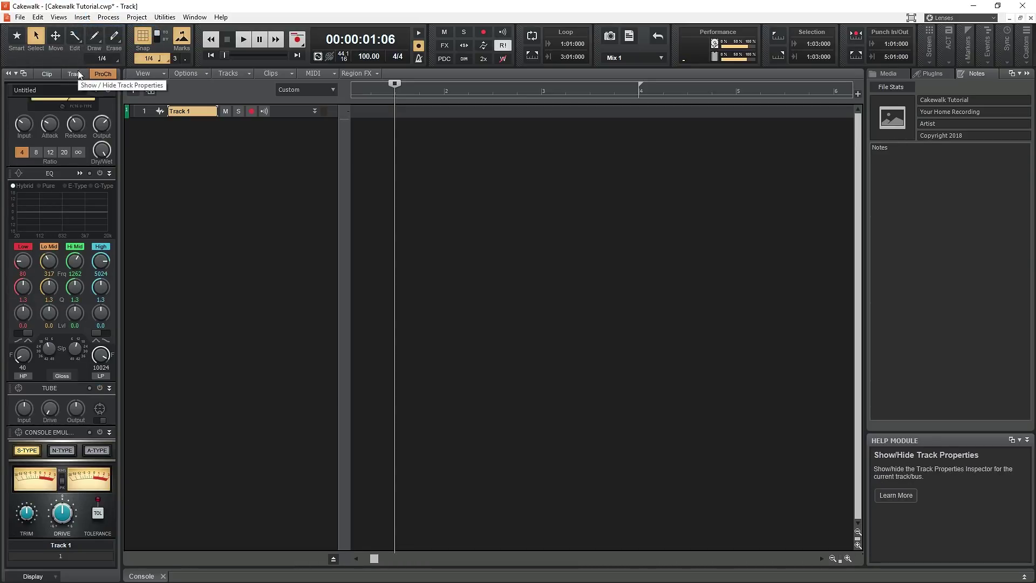
right_click(193, 185)
click(225, 207)
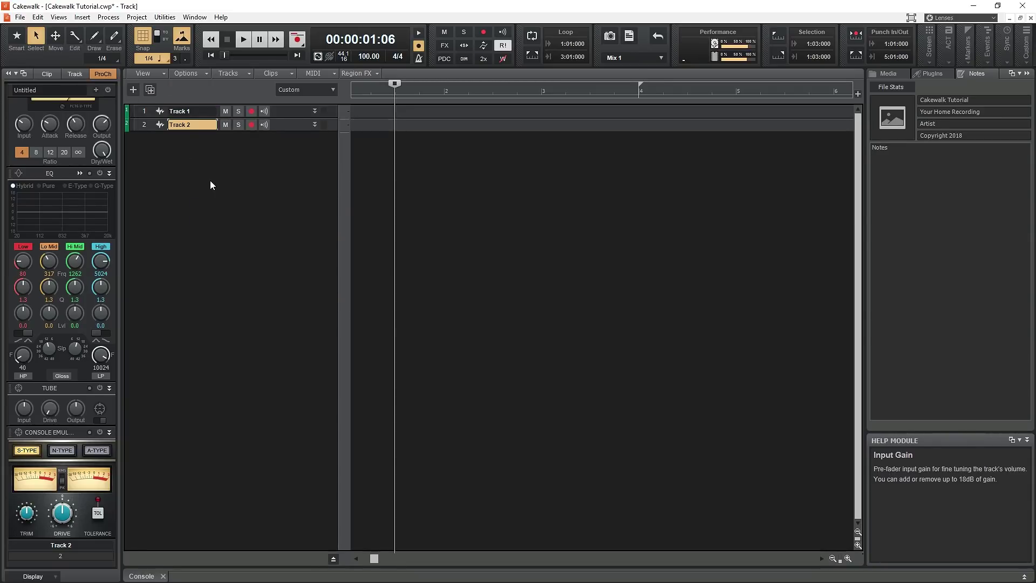
right_click(210, 180)
click(224, 203)
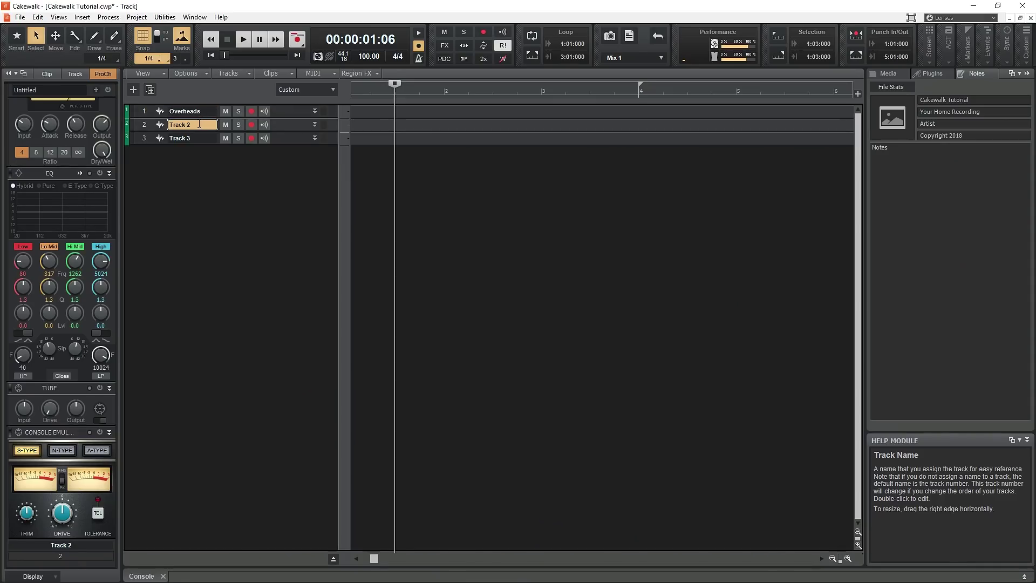
Rename Track 2 to 'Snare' and Track 3 to 'Kick'
double_click(199, 125)
text(Snare)
key(Return)
double_click(197, 137)
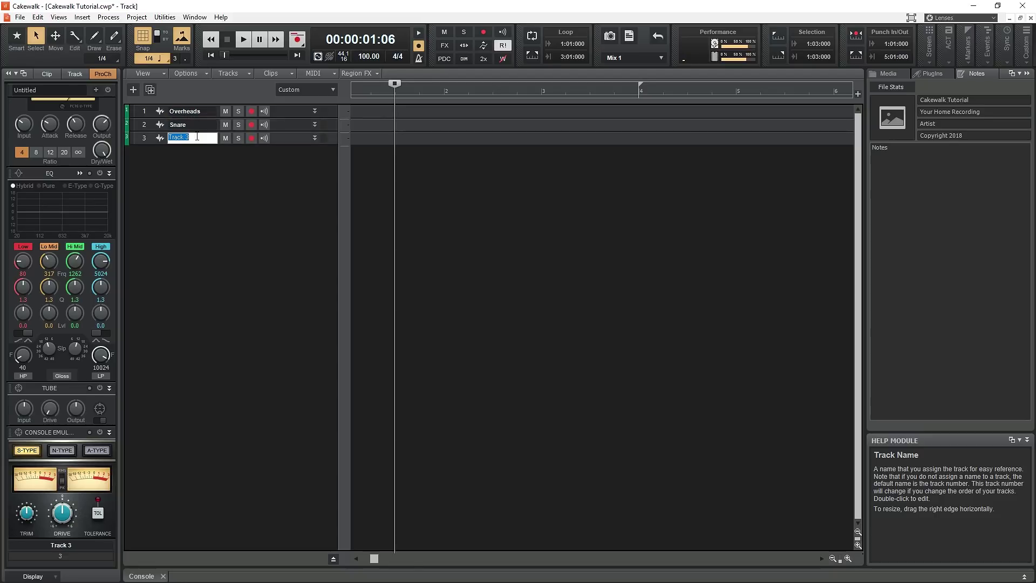
text(Kick)
key(Return)
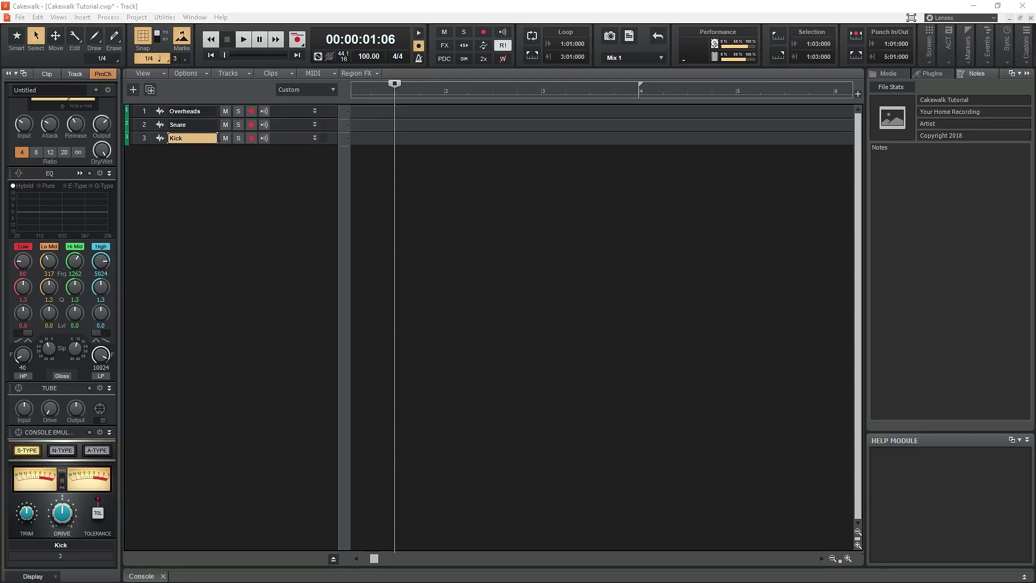
Make Overheads taller and toggle its Mute, Solo and Record Arm buttons on and off
drag(280, 115, 276, 443)
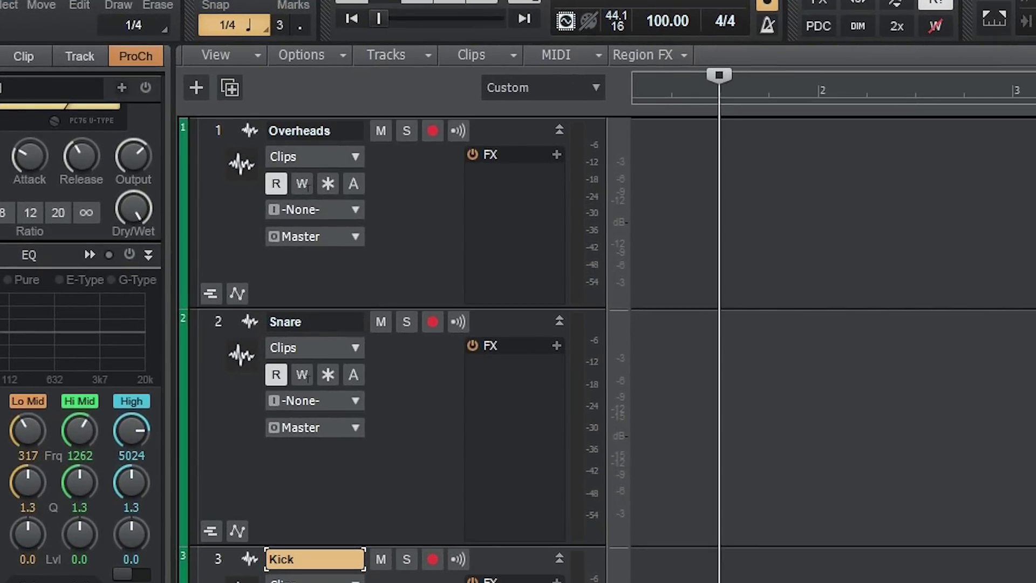
click(380, 138)
click(380, 134)
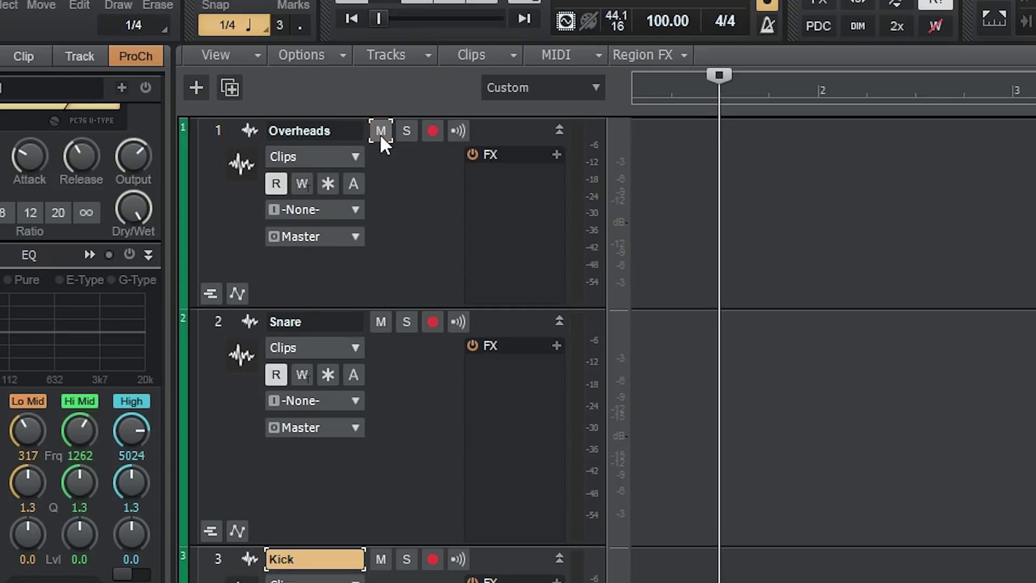
click(408, 133)
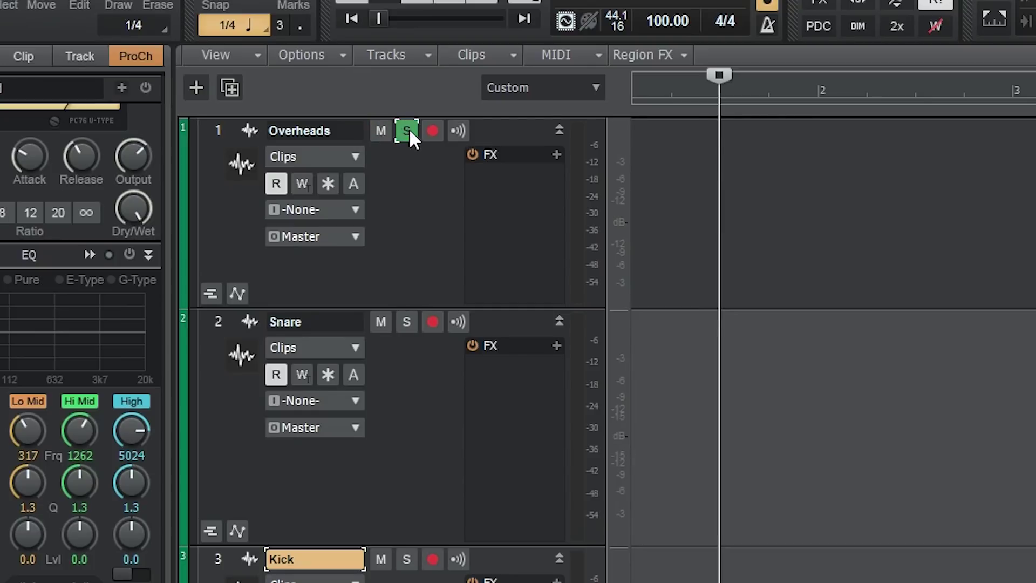
click(409, 128)
click(435, 130)
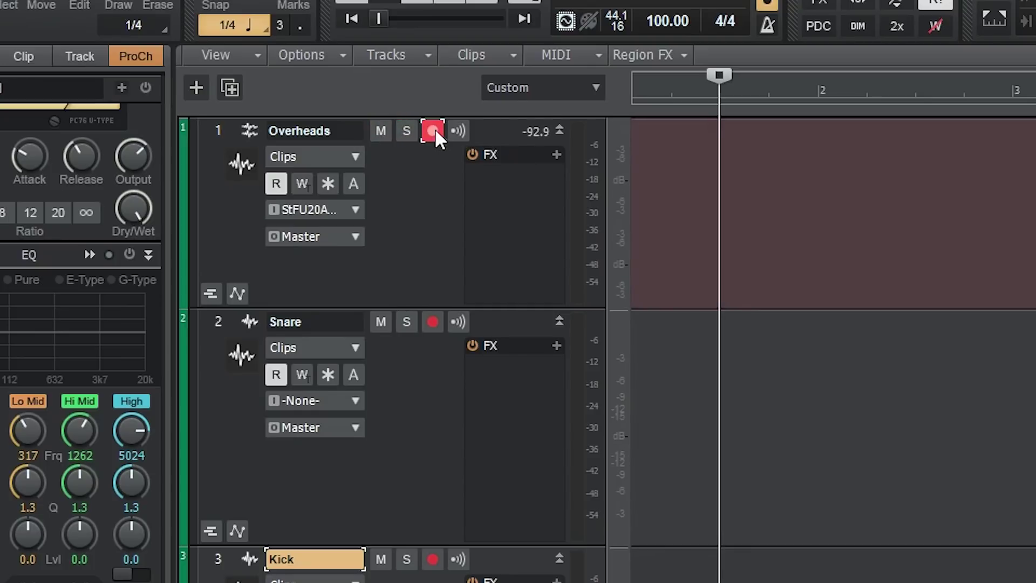
click(435, 128)
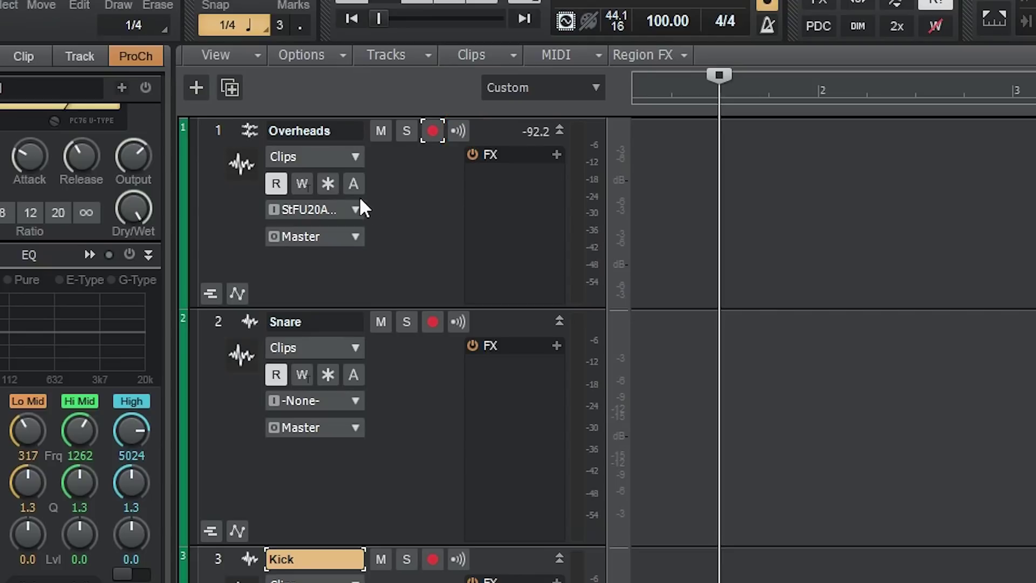
Toggle Overheads' automation Read and Write, freeze it, then archive and unarchive it
click(283, 179)
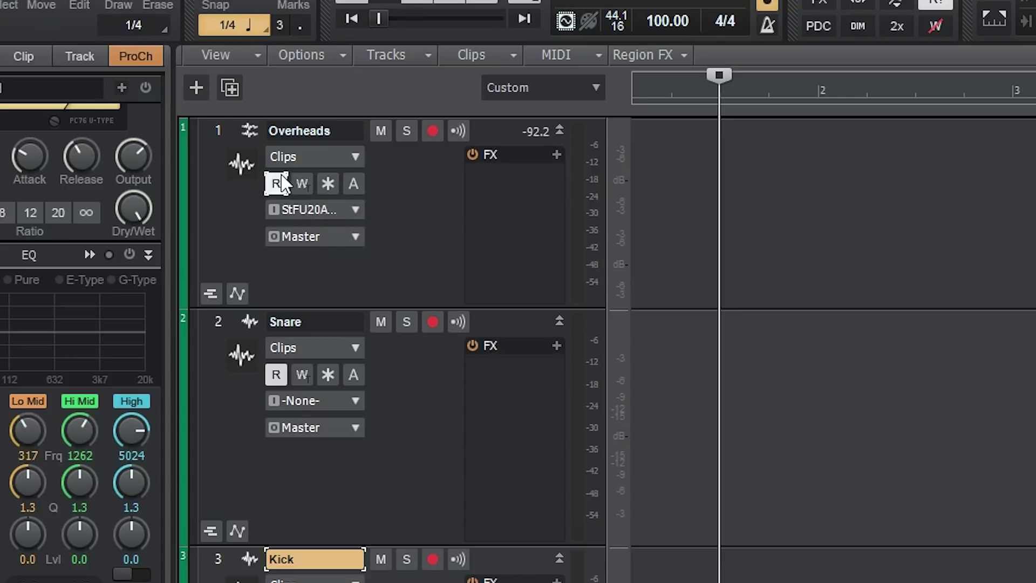
click(281, 174)
click(306, 189)
click(305, 189)
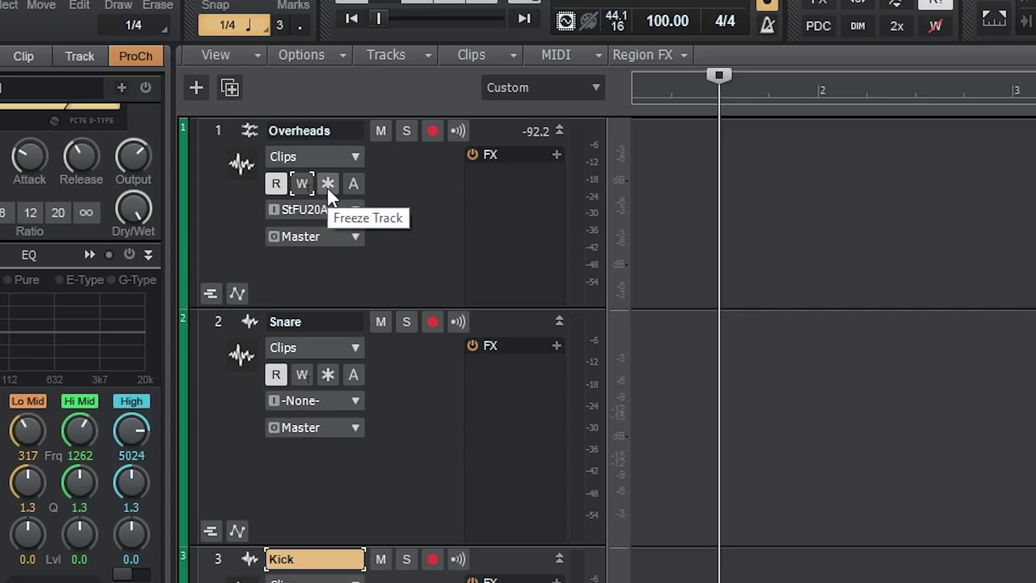
click(327, 186)
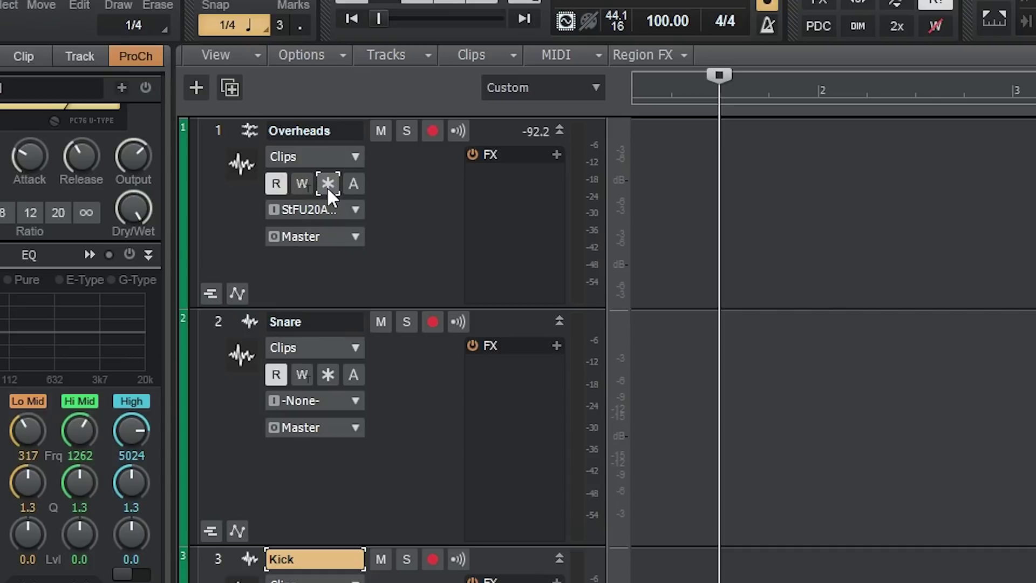
click(357, 186)
click(355, 185)
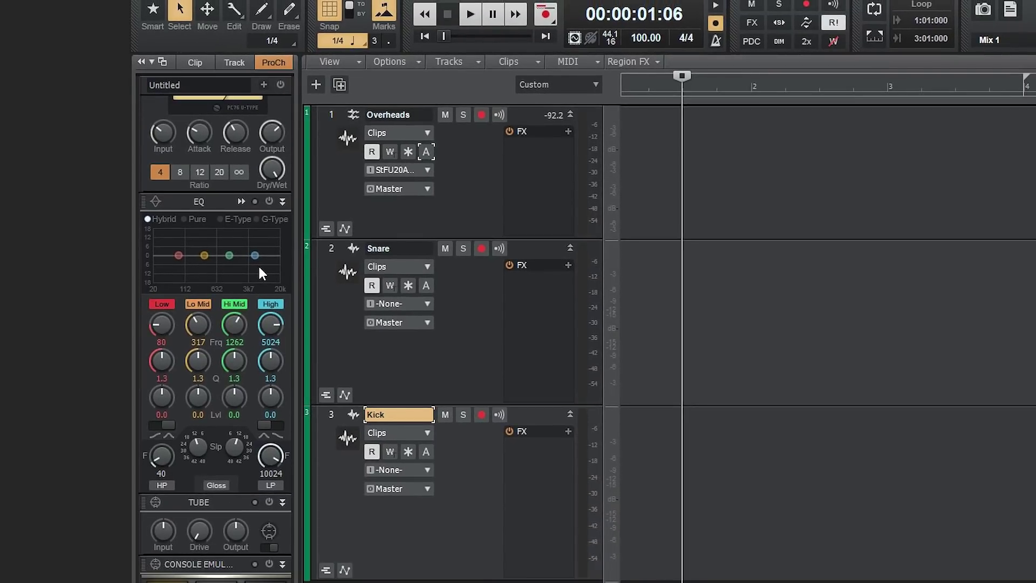
Assign inputs: Overheads to Stereo Mic 1, Snare to Left Line 3, Kick to Right Line 3
click(423, 169)
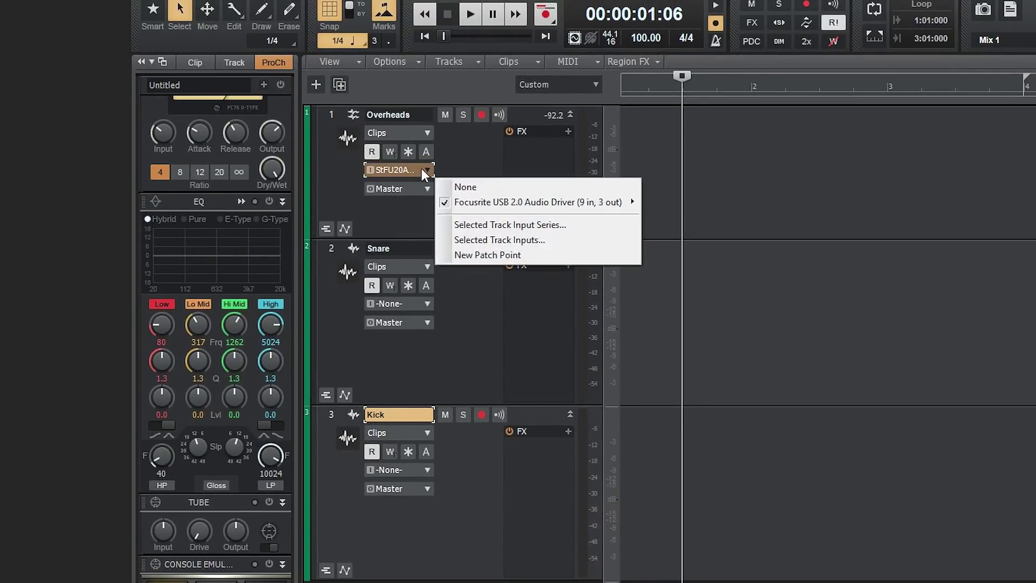
mouse_move(478, 207)
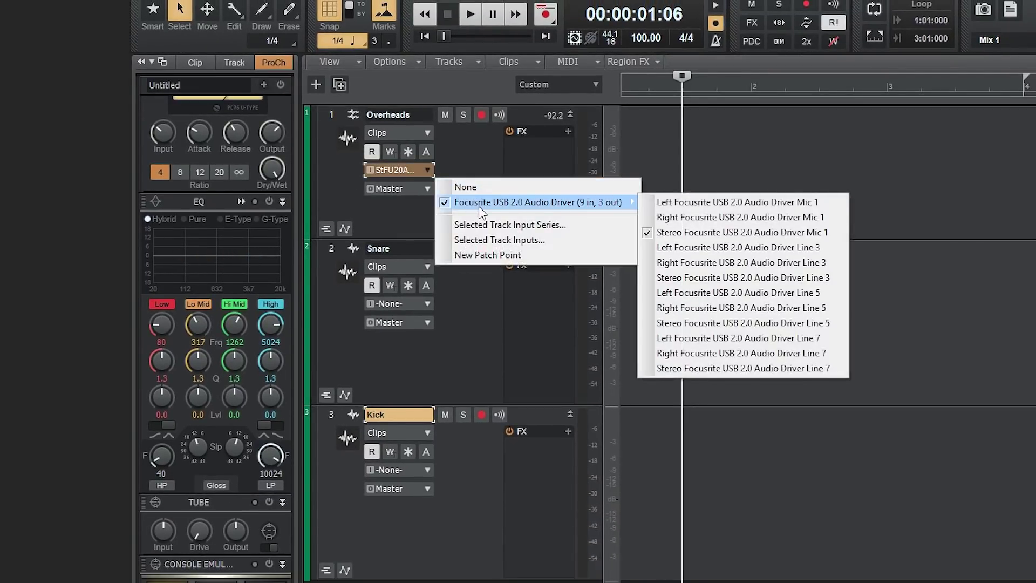
click(674, 234)
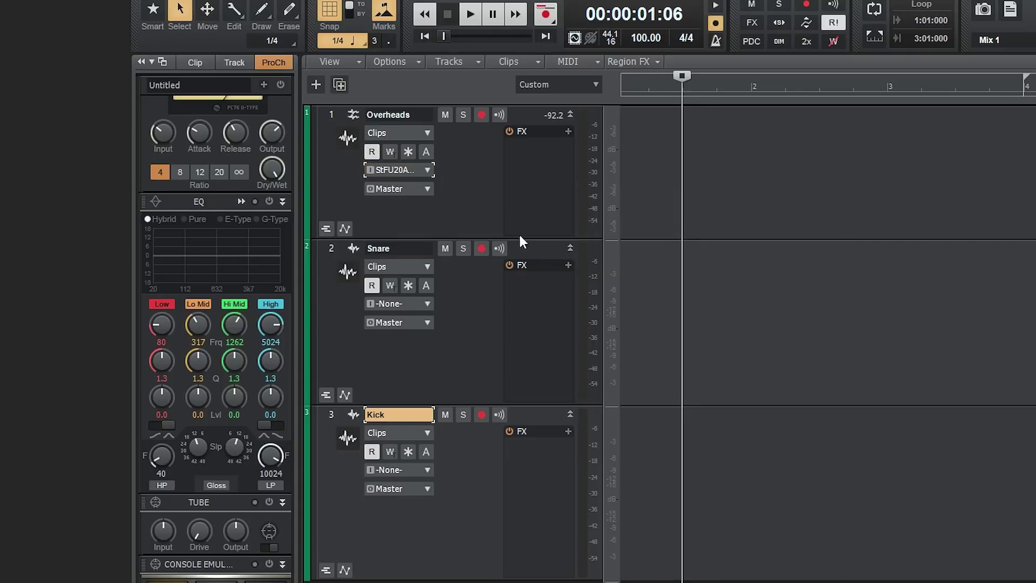
click(427, 305)
mouse_move(507, 336)
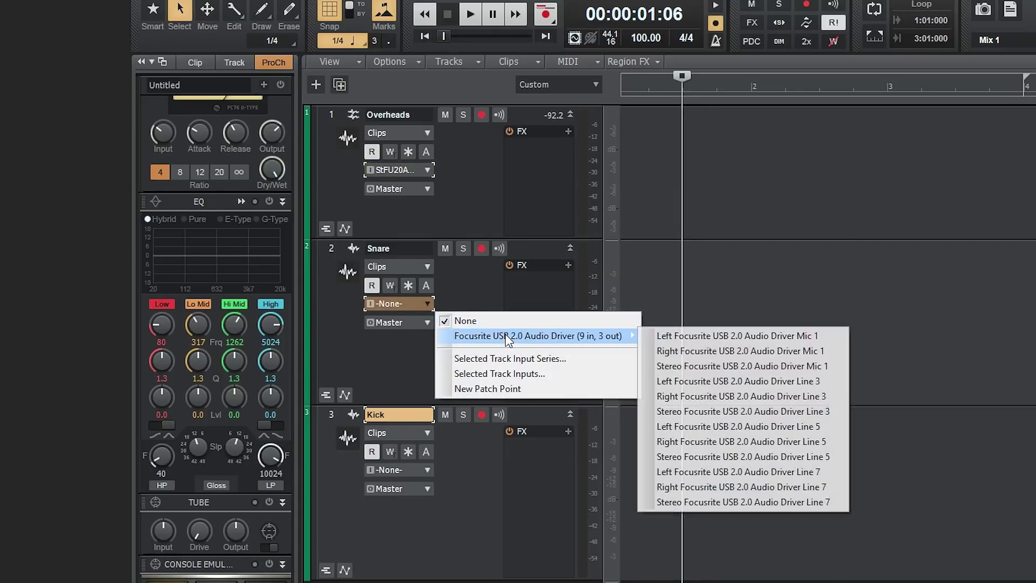
click(746, 382)
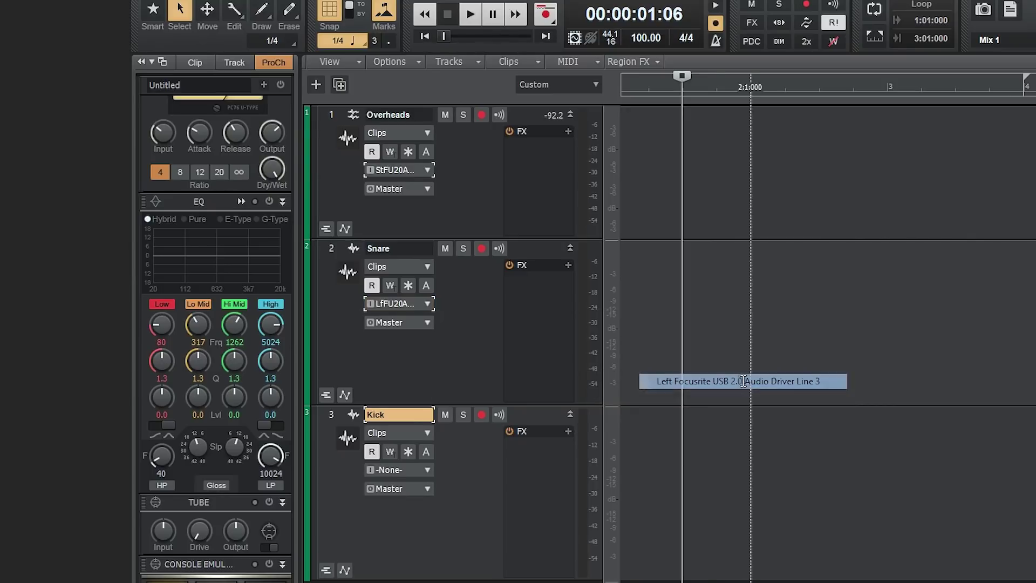
click(429, 433)
click(414, 469)
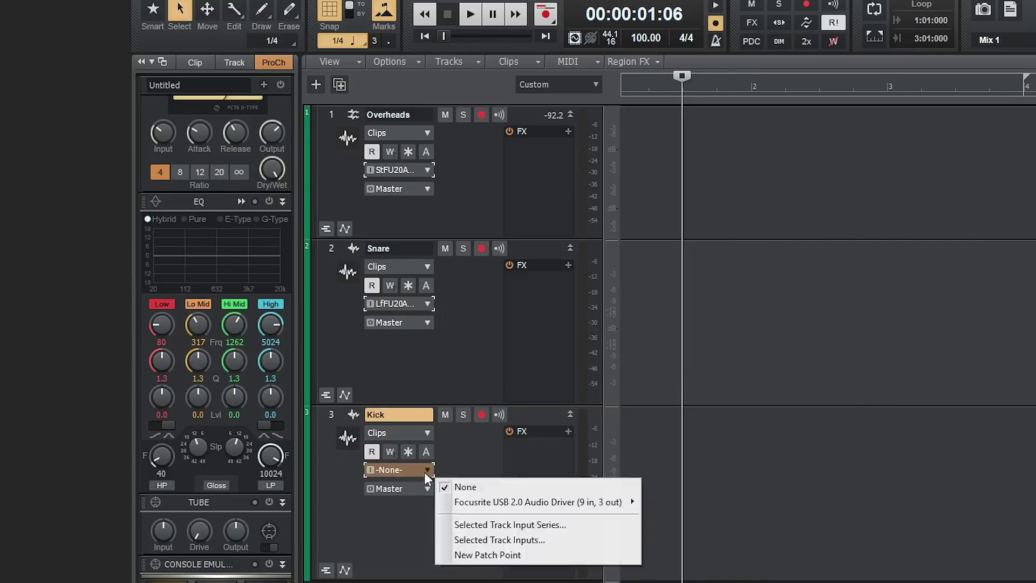
mouse_move(567, 502)
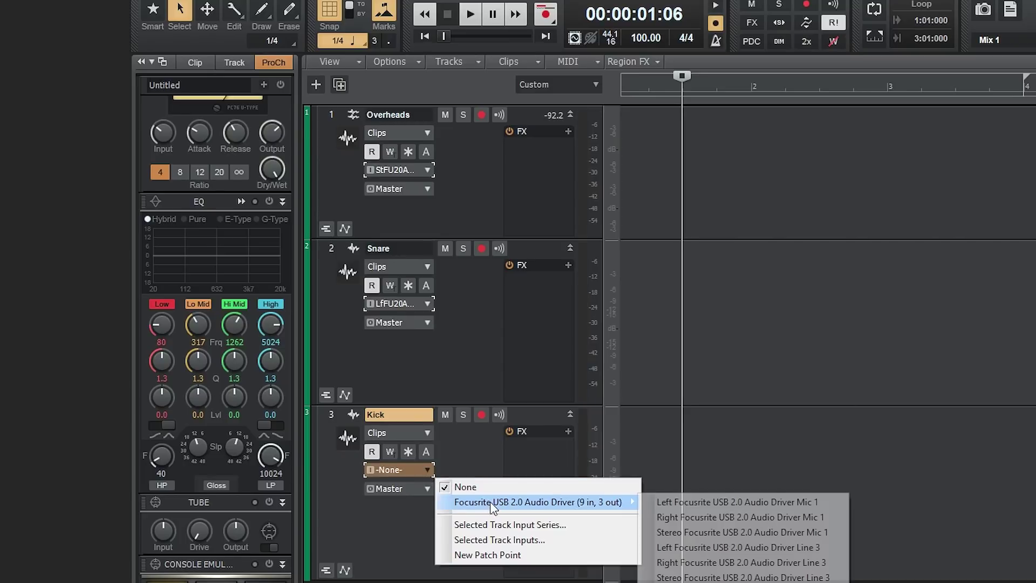
click(687, 565)
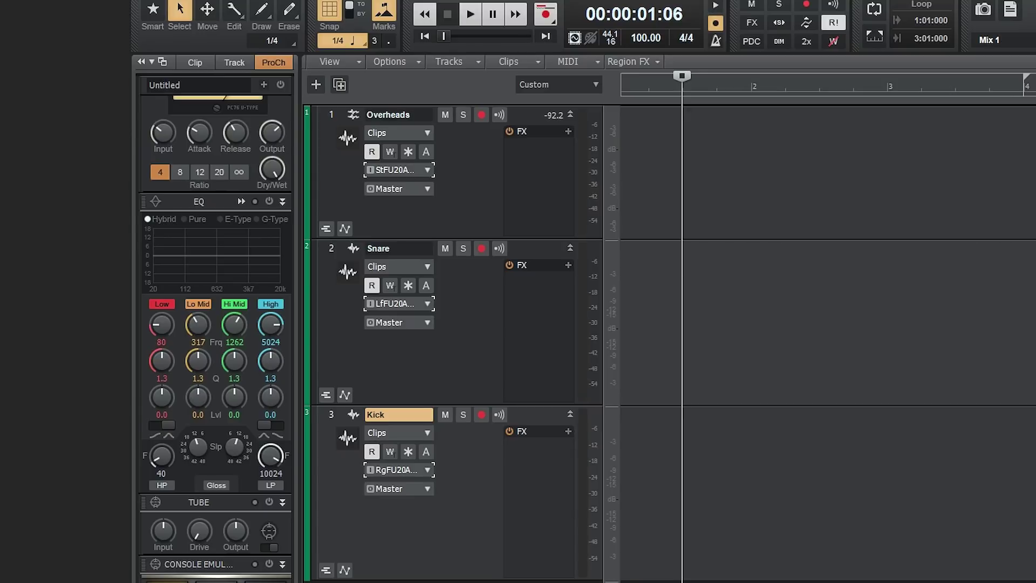
Send Overheads to a New Stereo Bus, then route Snare and Kick outputs to Bus D
click(410, 188)
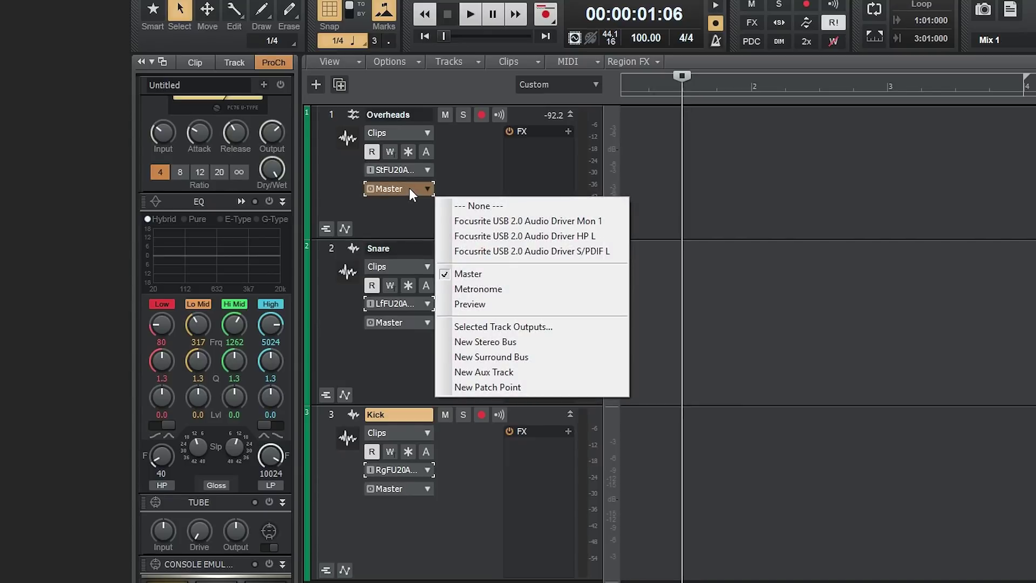
click(513, 344)
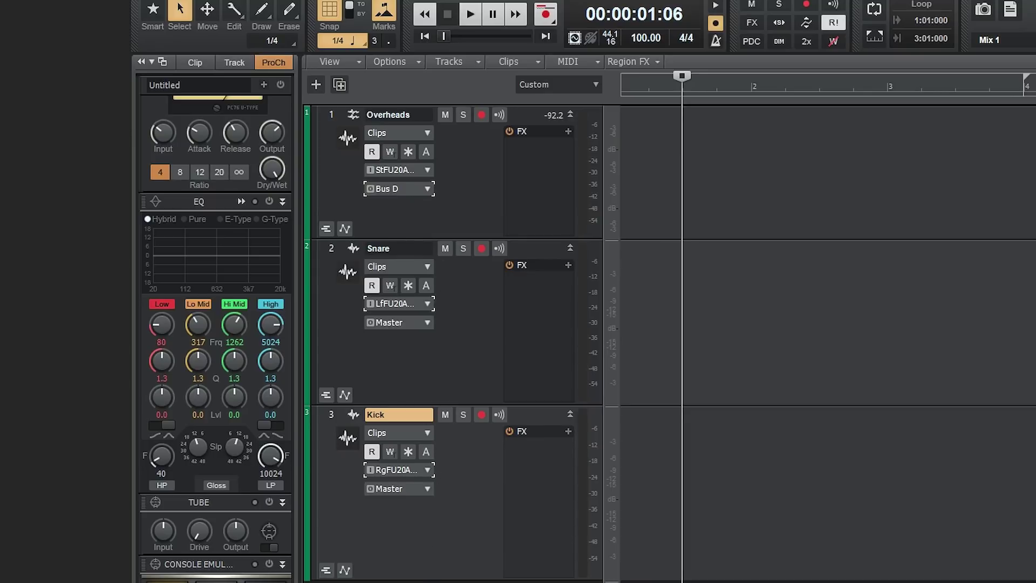
click(409, 322)
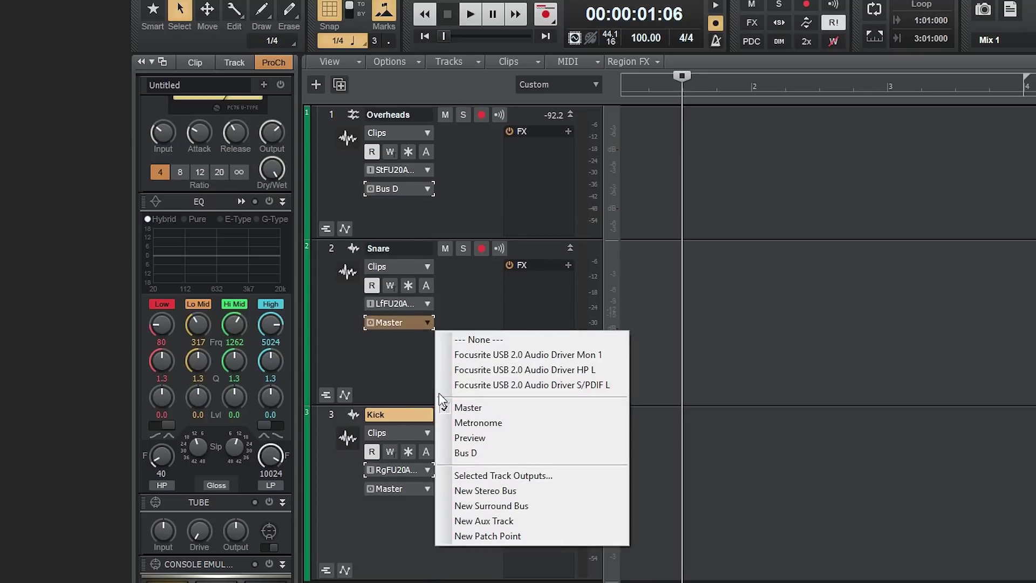
click(459, 453)
click(391, 489)
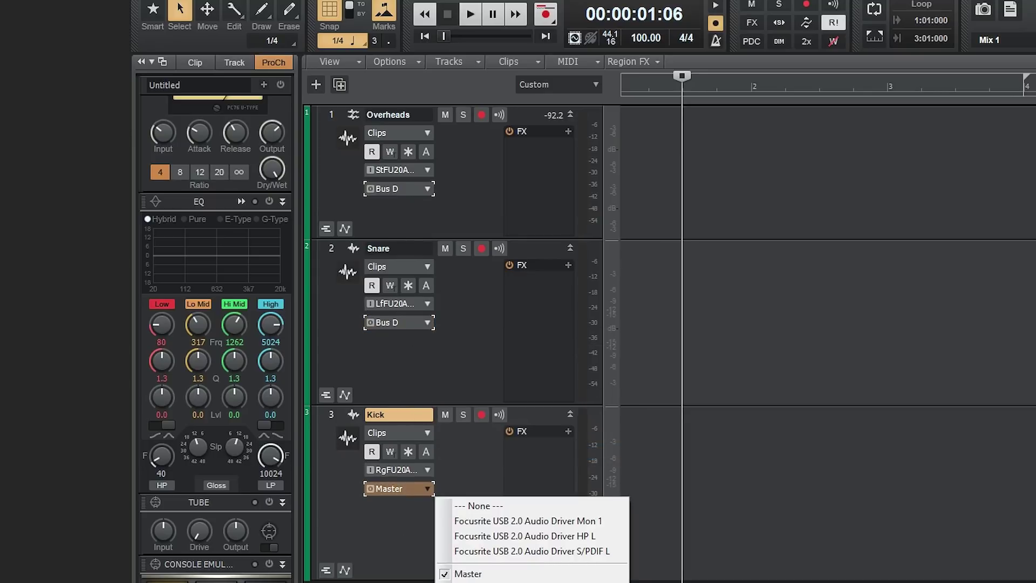
click(481, 581)
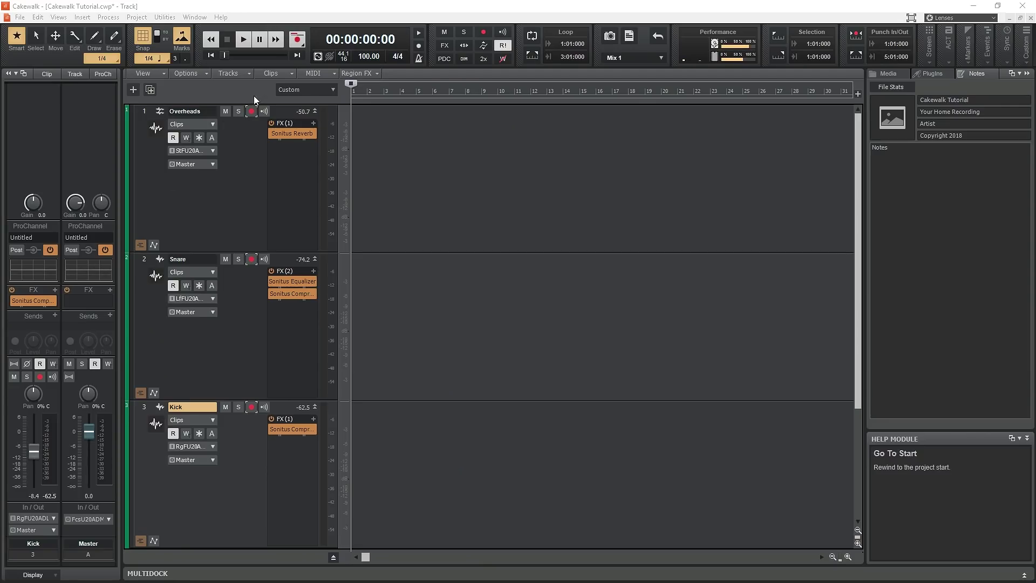
Record-arm the Overheads, Snare and Kick tracks
click(252, 112)
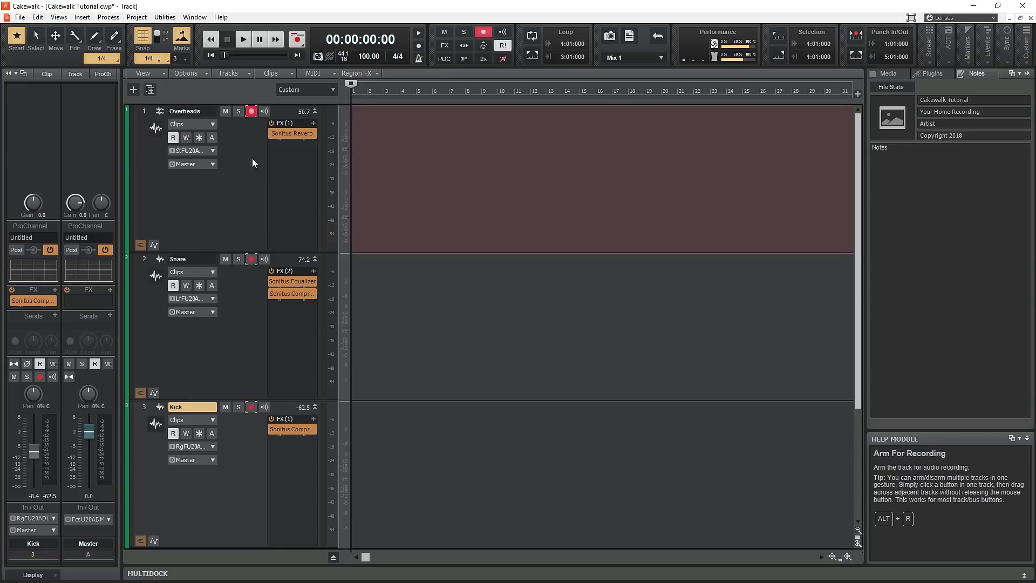
click(251, 259)
click(251, 408)
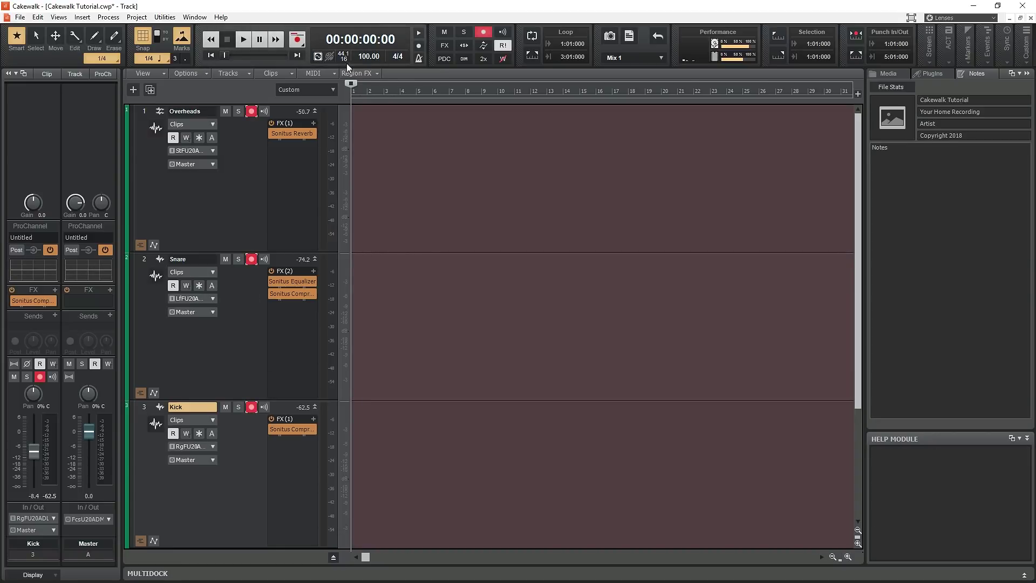
Check the meter/key signature and Metronome Settings, closing both without changes
click(397, 57)
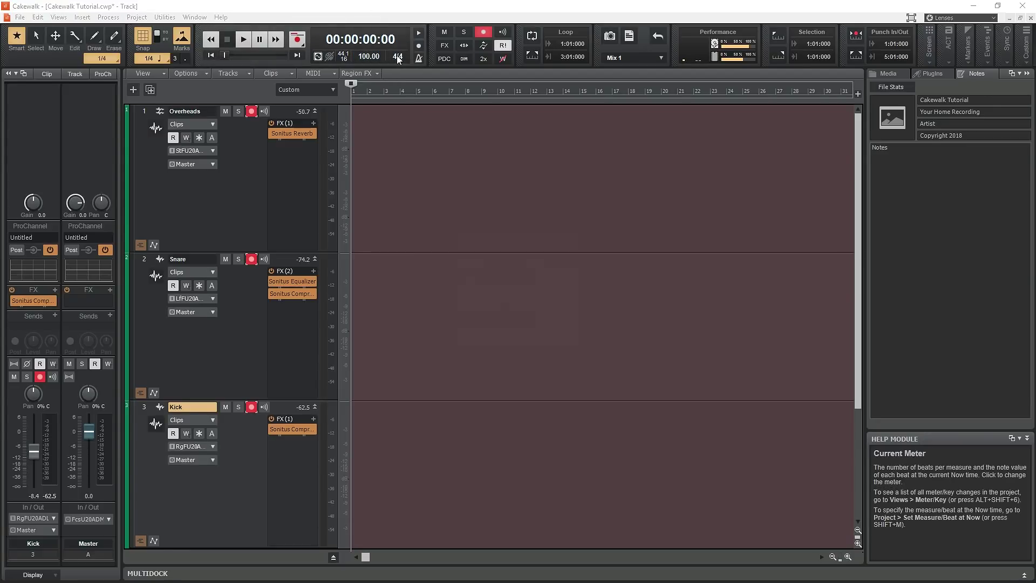
click(580, 236)
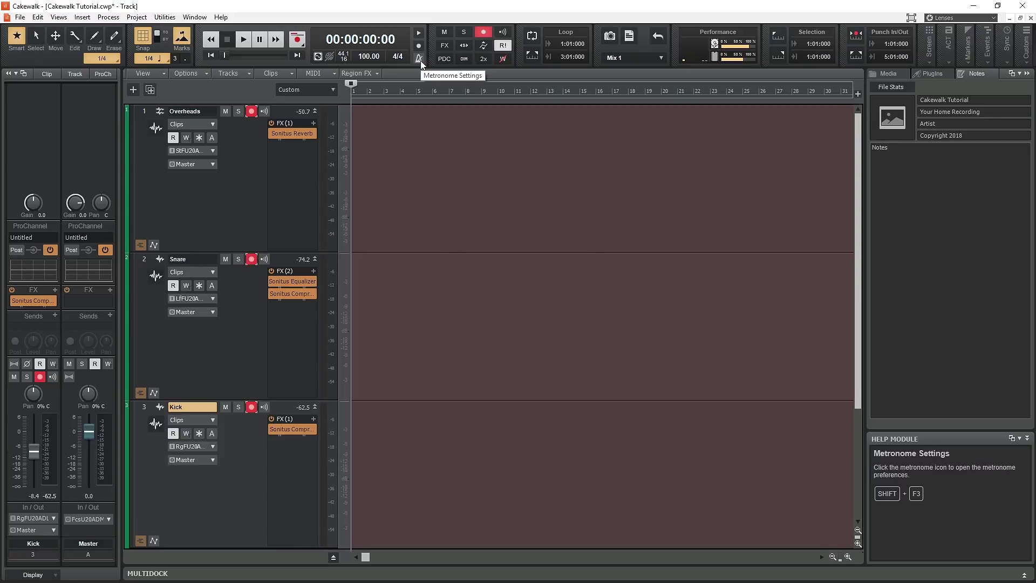
click(419, 57)
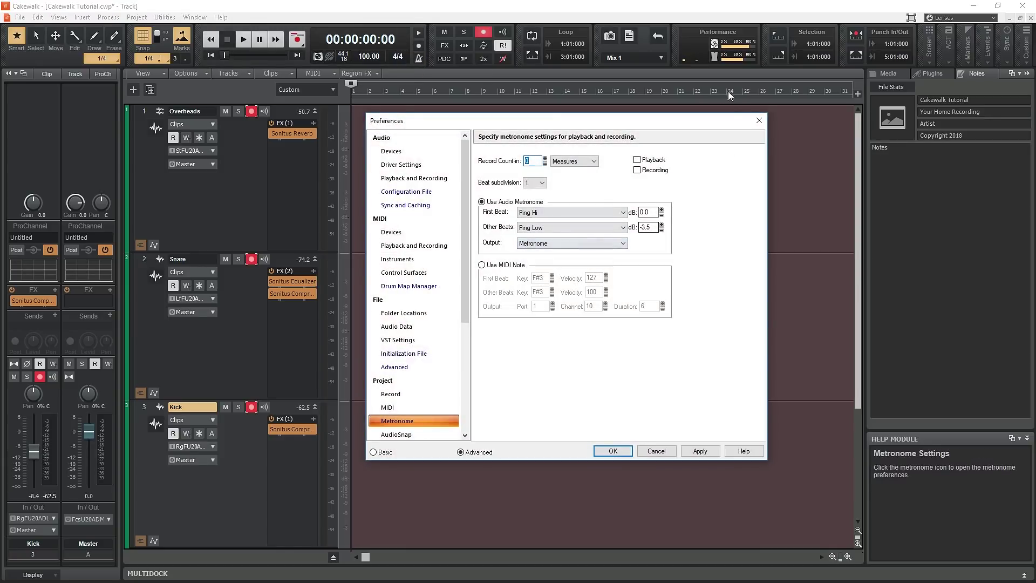
click(759, 122)
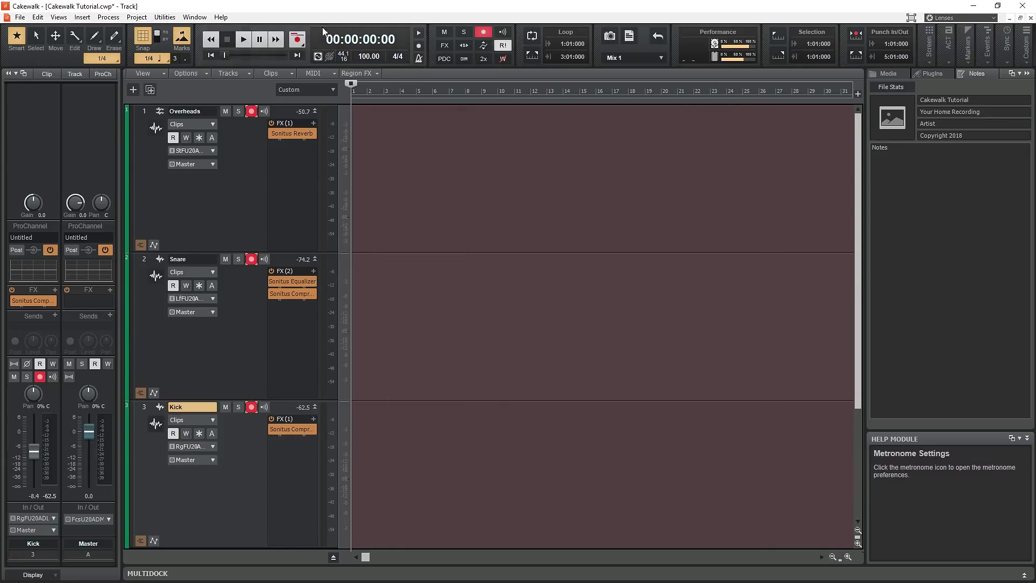
Record drum clips on the armed Overheads, Snare and Kick tracks
click(298, 41)
key(t)
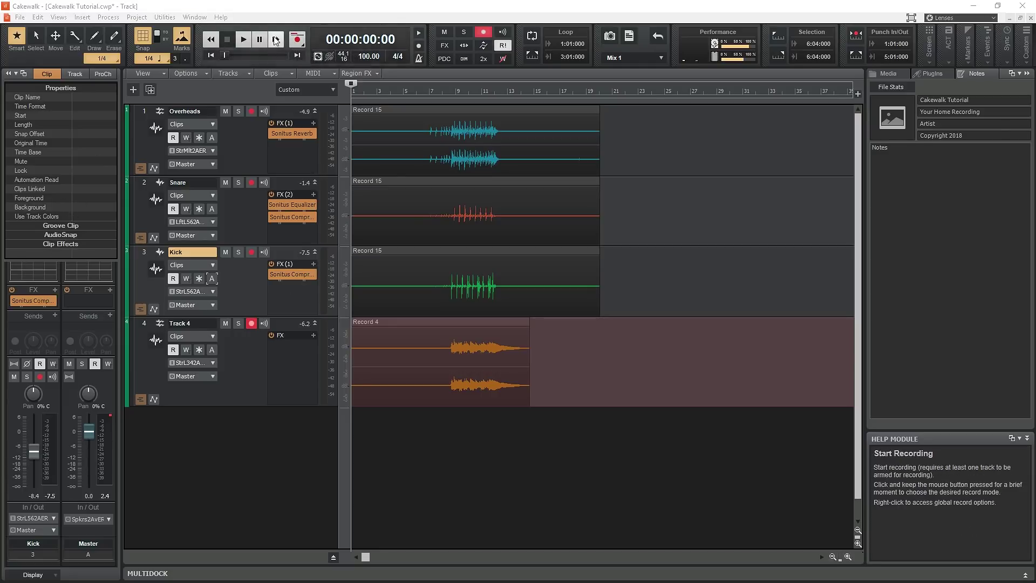
Confirm the Recording Mode preferences, reposition the Now time, and record a new take on Track 4
right_click(297, 39)
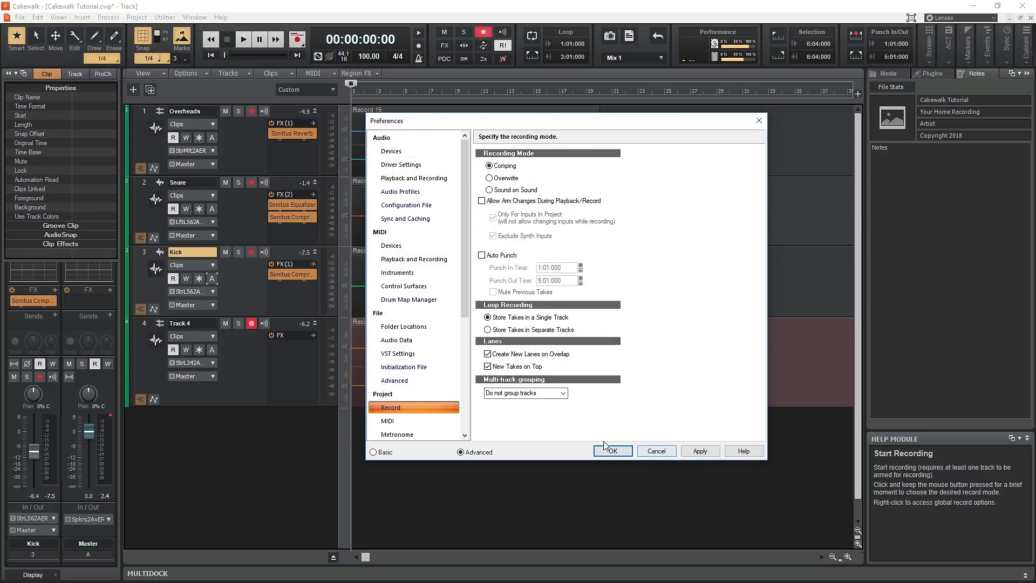
click(613, 452)
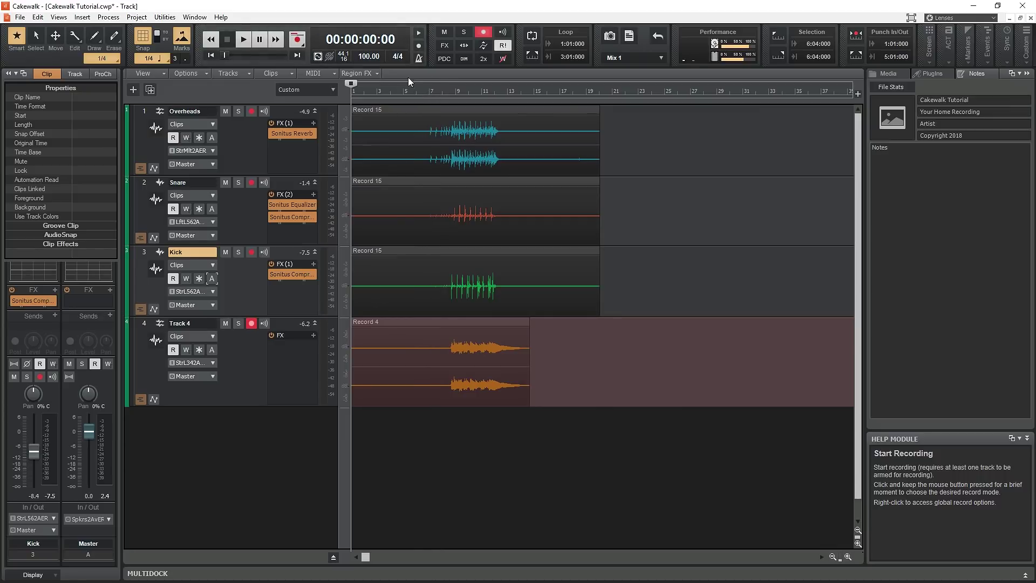
click(420, 92)
key(space)
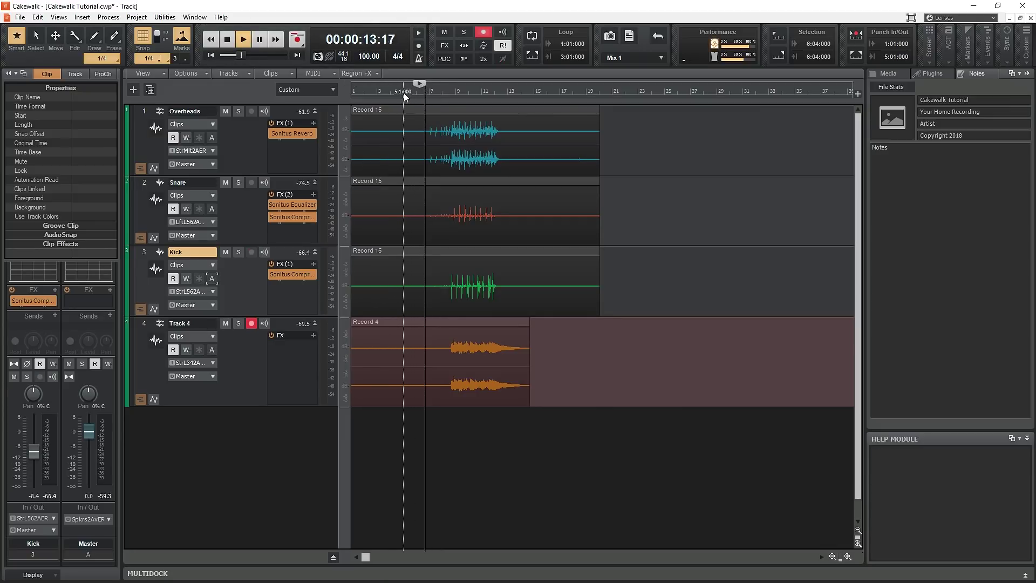
click(297, 39)
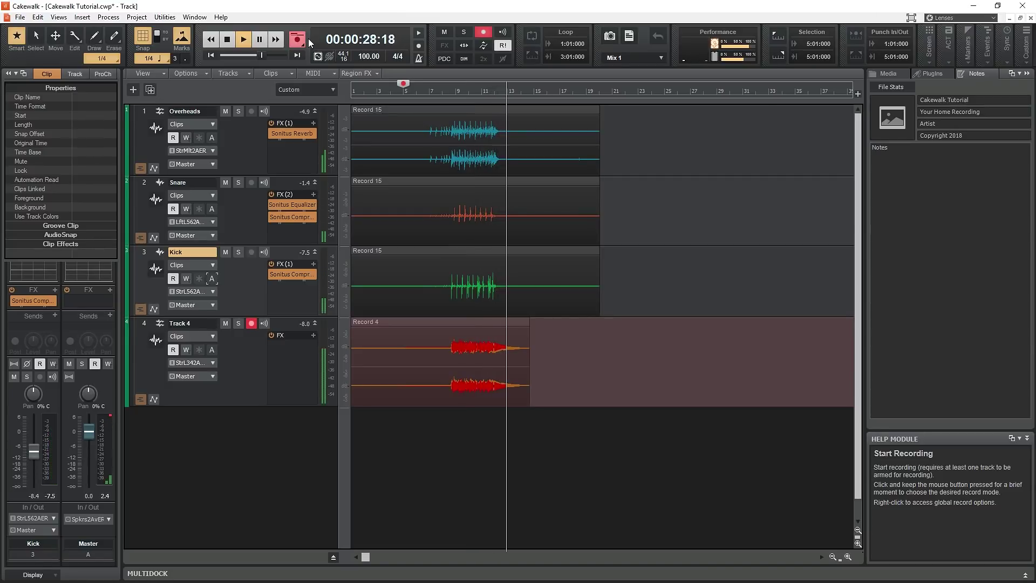
Record an overwrite-mode take on Track 4 and move the Record 9 clip to 14:03:000
right_click(297, 39)
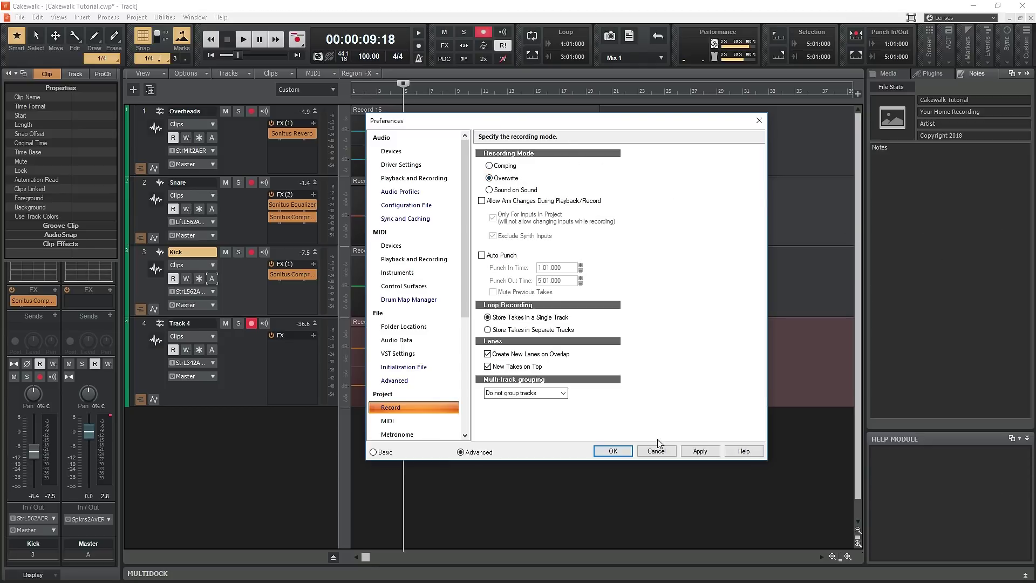
click(613, 452)
key(r)
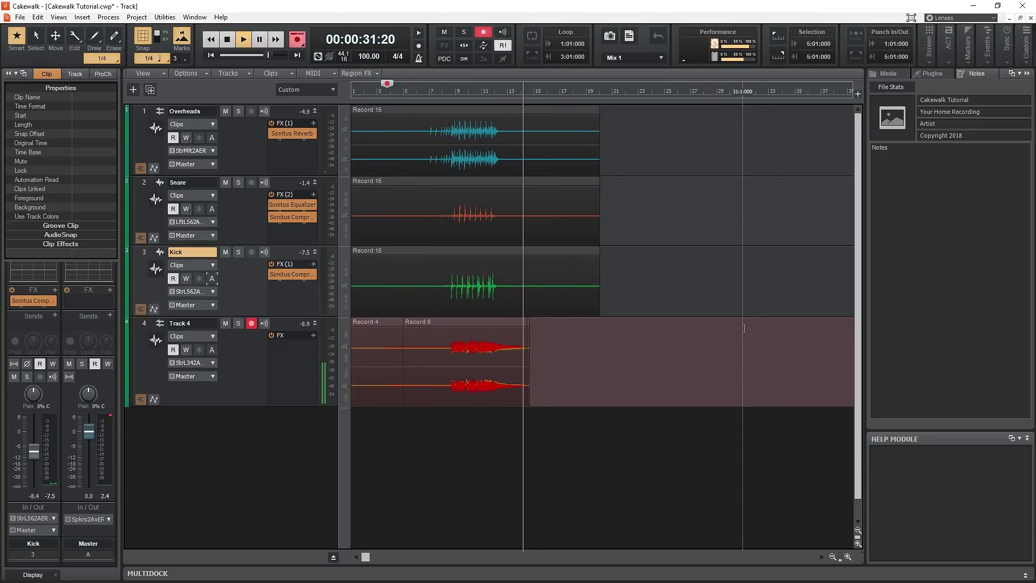
key(space)
click(420, 324)
drag(516, 332, 562, 350)
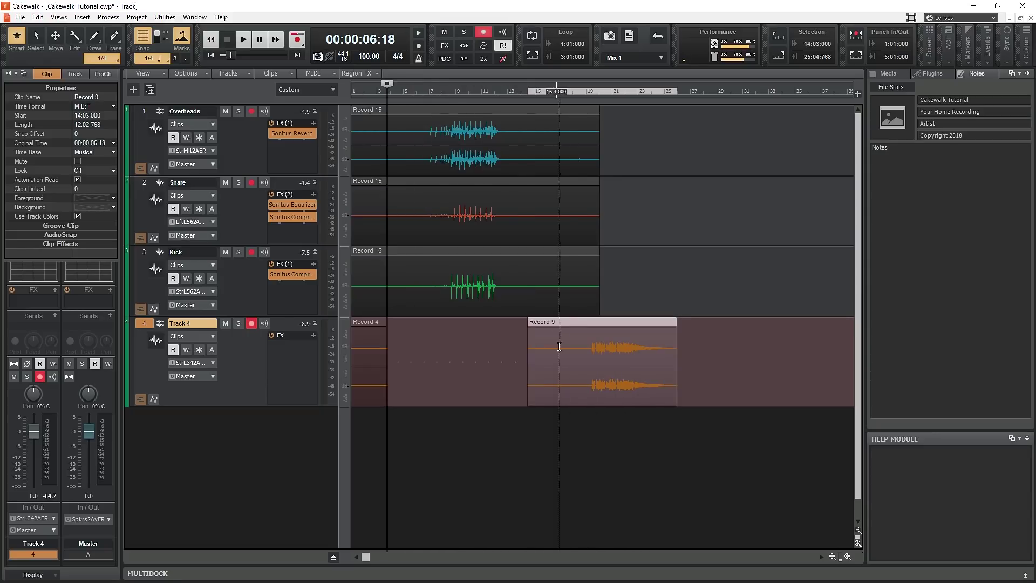
Set Sound on Sound recording mode and record another Track 4 take, jumping near bar 6
right_click(297, 39)
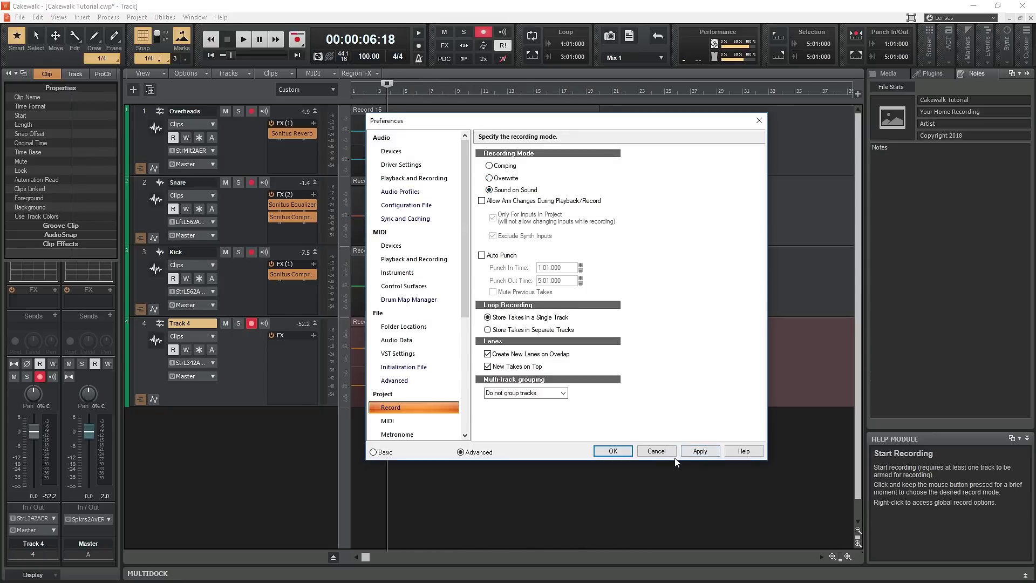
click(613, 451)
click(297, 39)
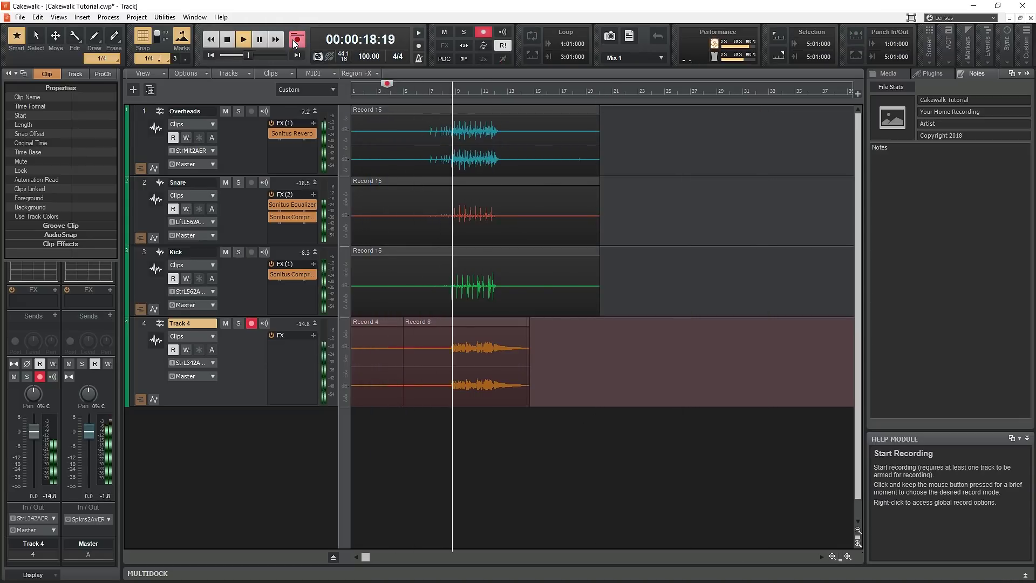
click(423, 90)
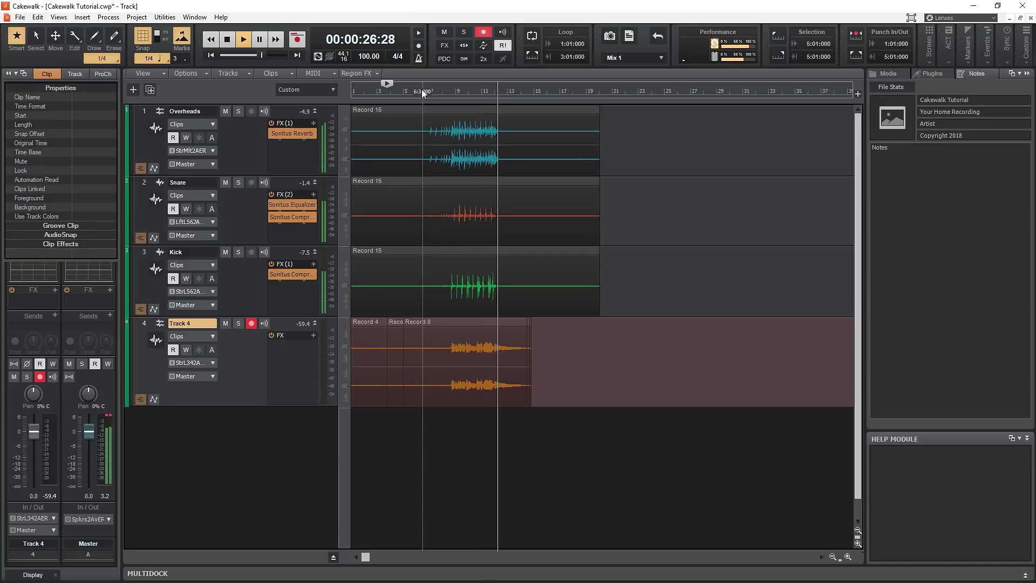
Stop playback, set the punch range to 6:03:000–12:04:000 from a Now-time selection, then rewind
key(space)
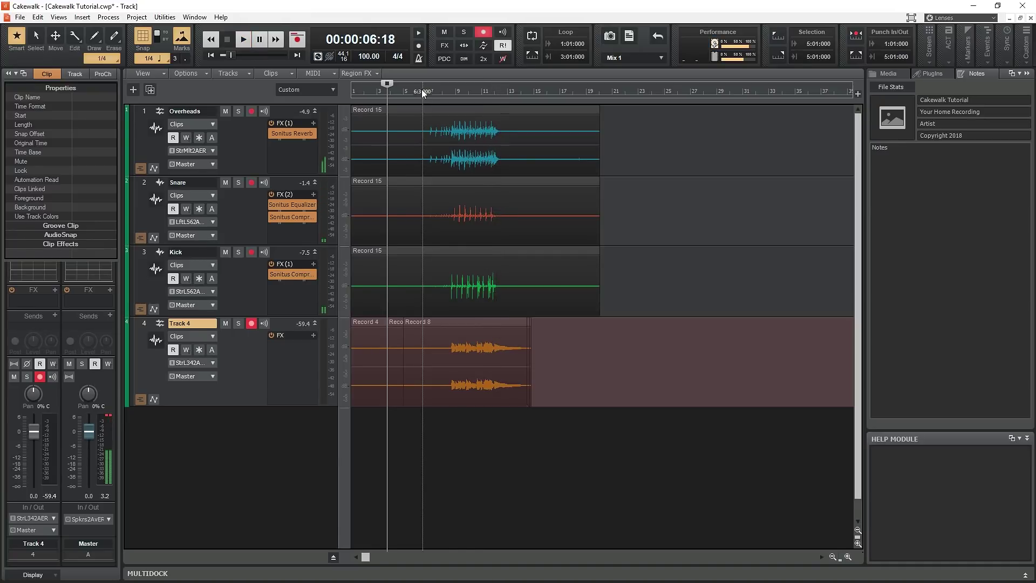
click(423, 93)
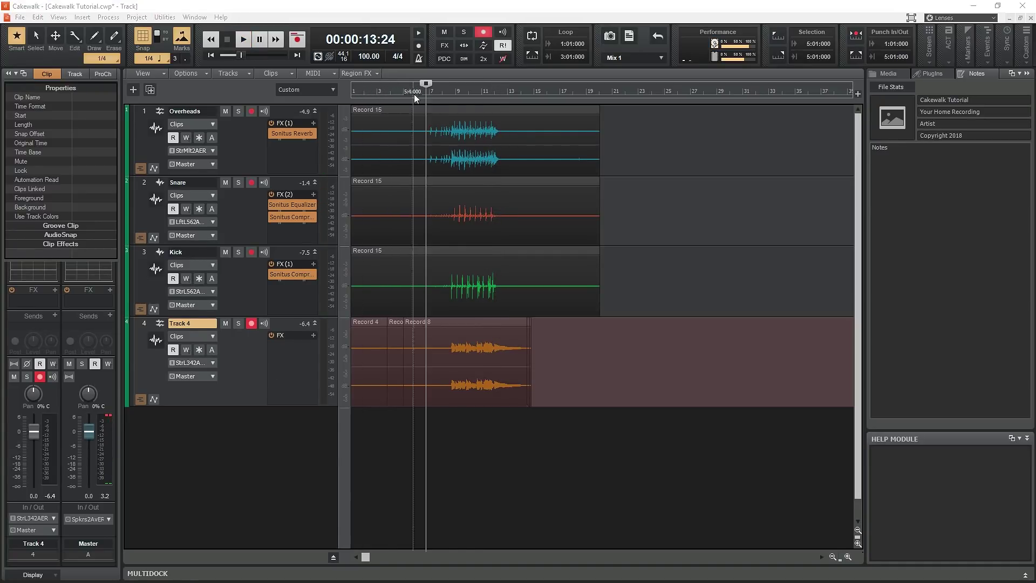
drag(430, 82, 423, 82)
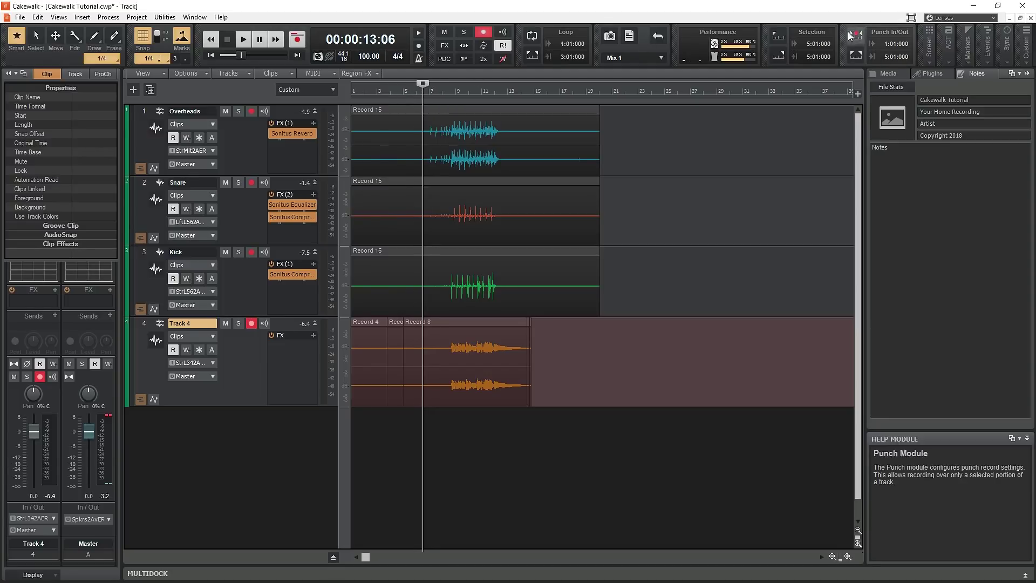
click(779, 37)
scroll(419, 79, up, 1)
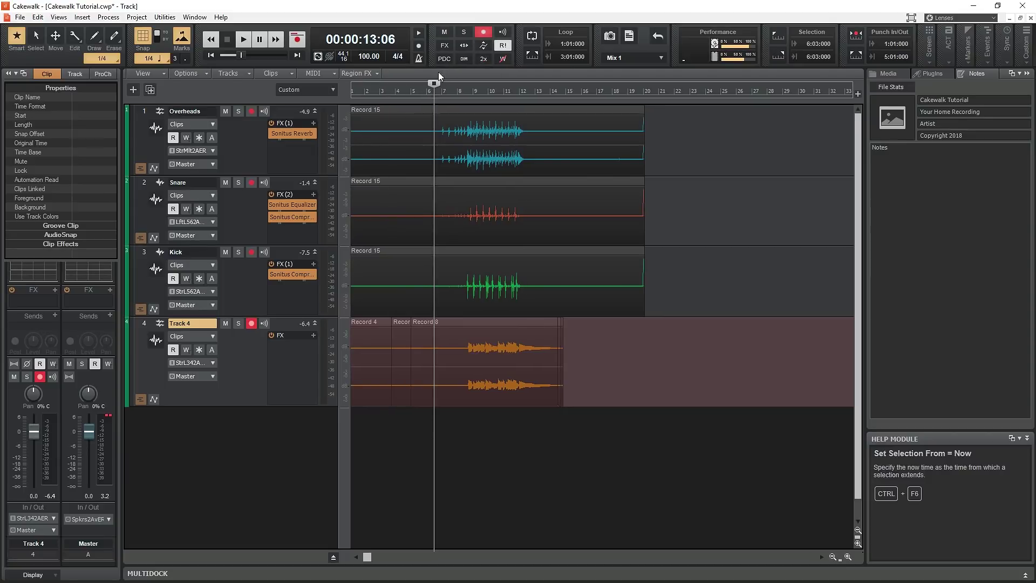
drag(436, 84, 854, 96)
click(782, 54)
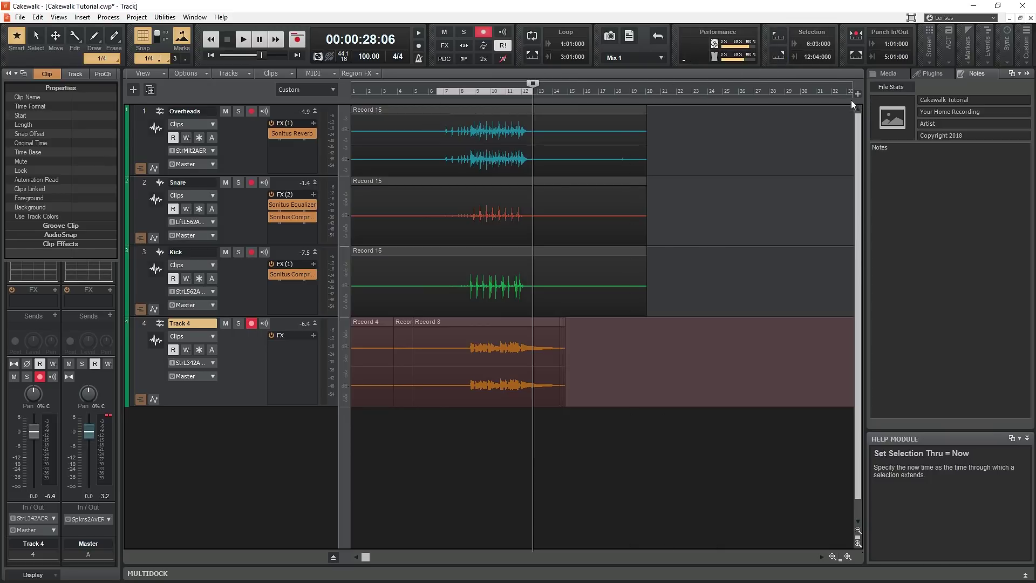
click(856, 57)
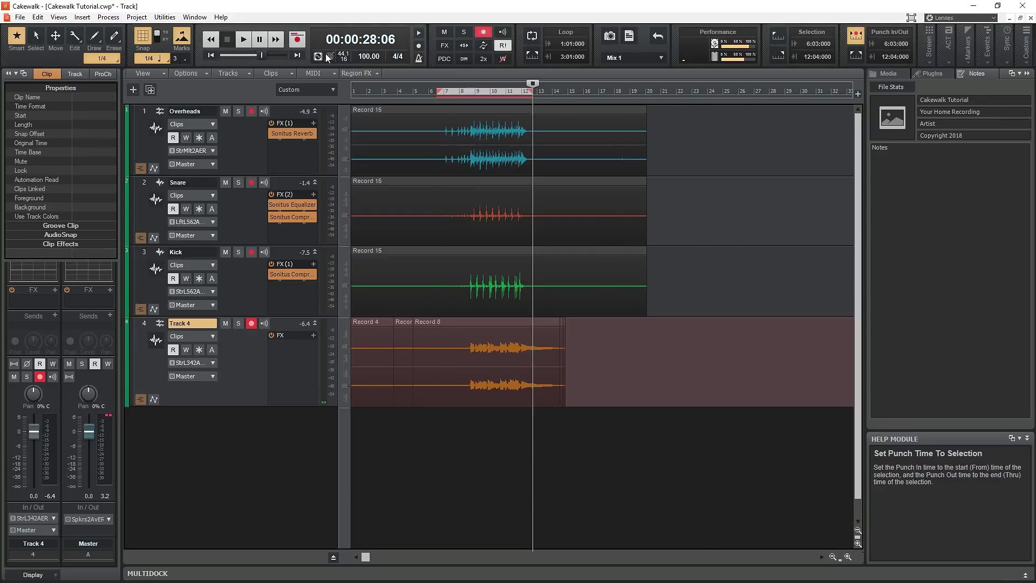
click(213, 57)
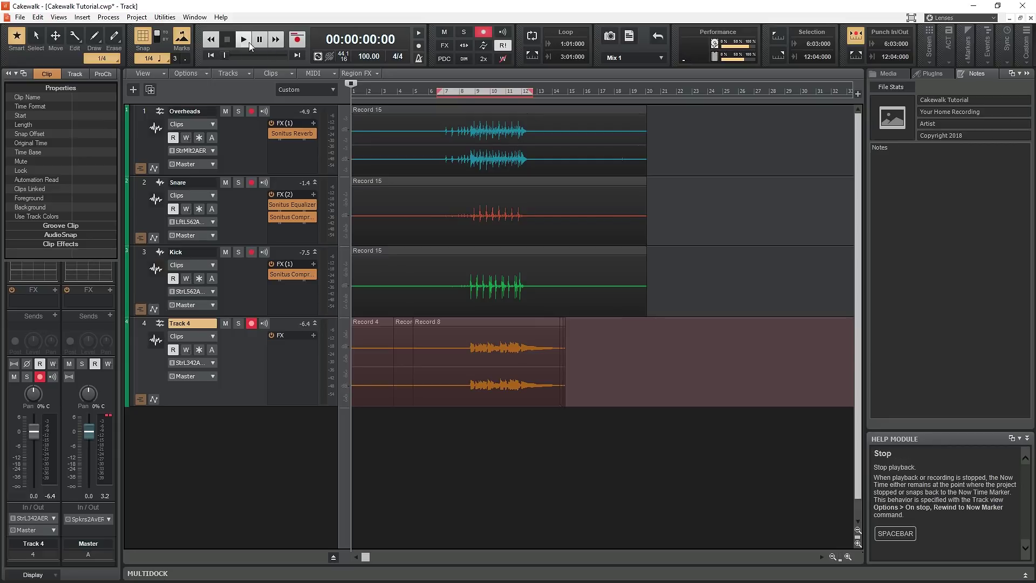
Switch recording to Overwrite mode and punch-record the Record 11 bass take on track 4
right_click(297, 42)
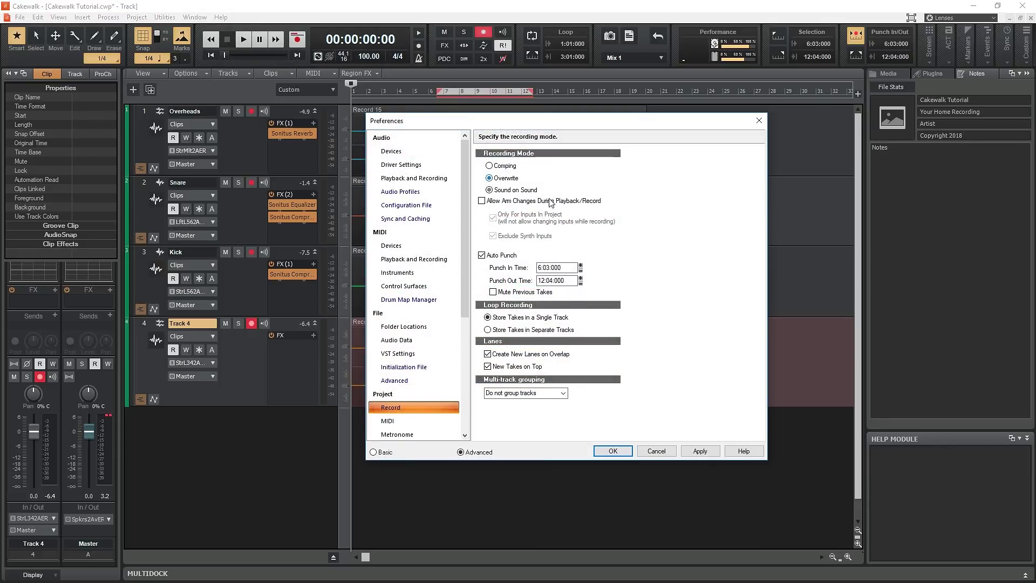
click(614, 451)
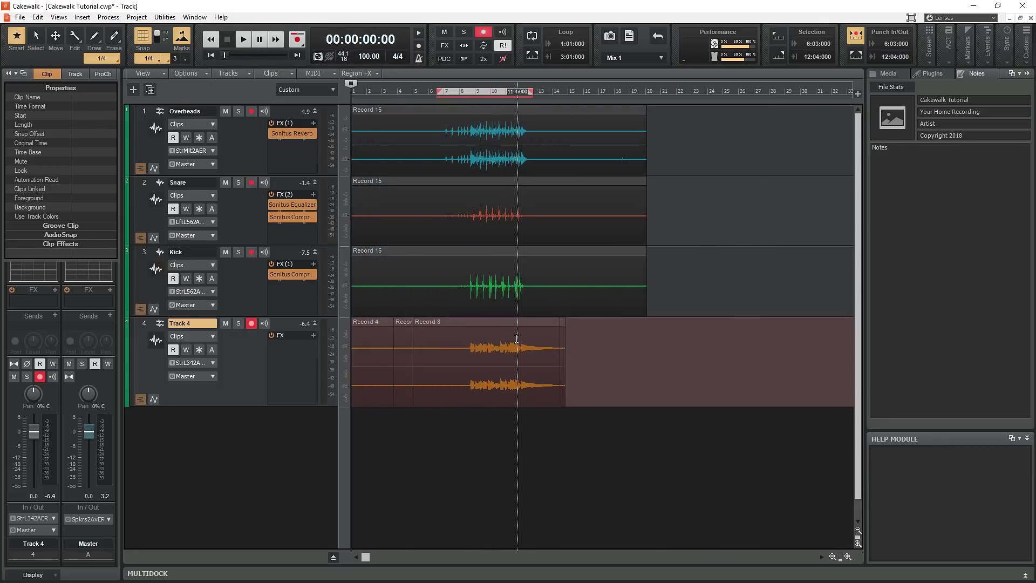
click(297, 44)
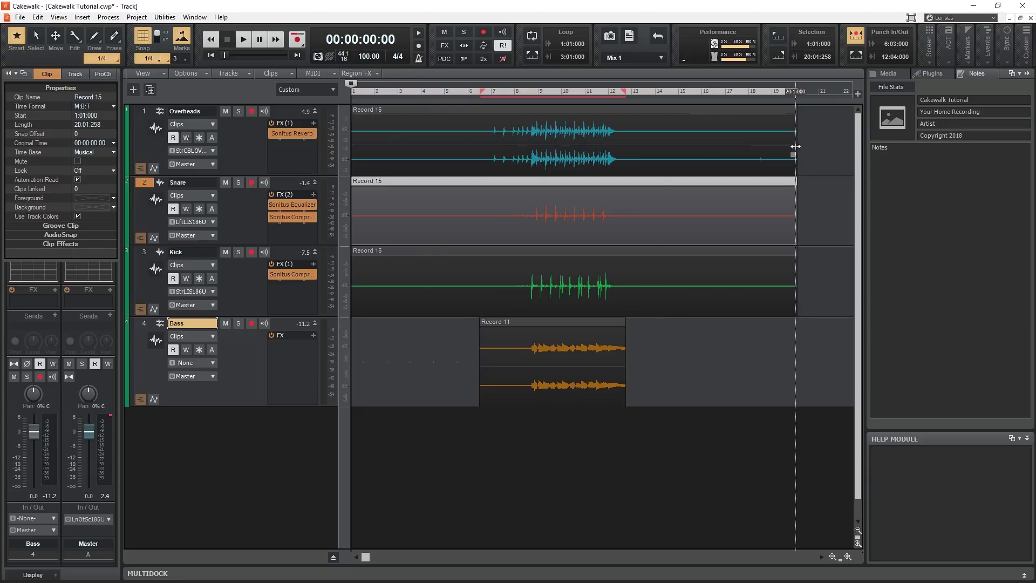
Trim Overheads, Snare and Kick ends to bar 13 and starts to bar 7, aligning all clips at bar 1
drag(797, 146, 628, 154)
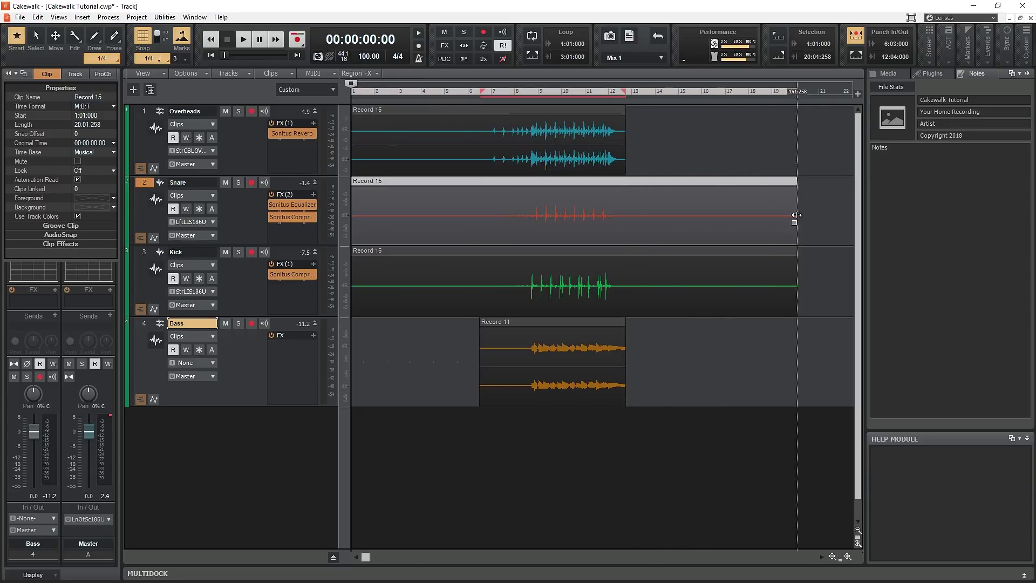
drag(795, 226, 626, 206)
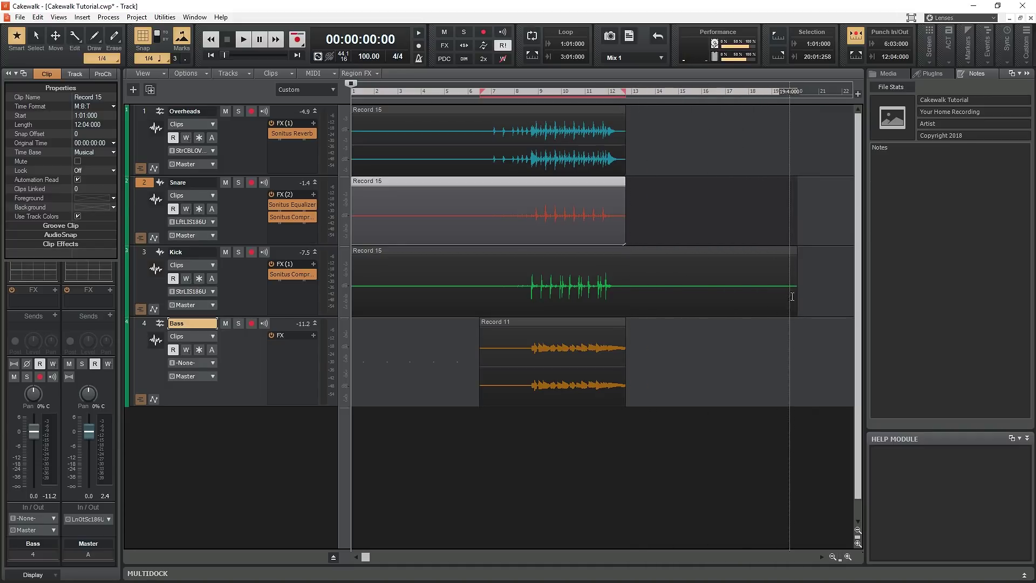
drag(796, 300, 625, 290)
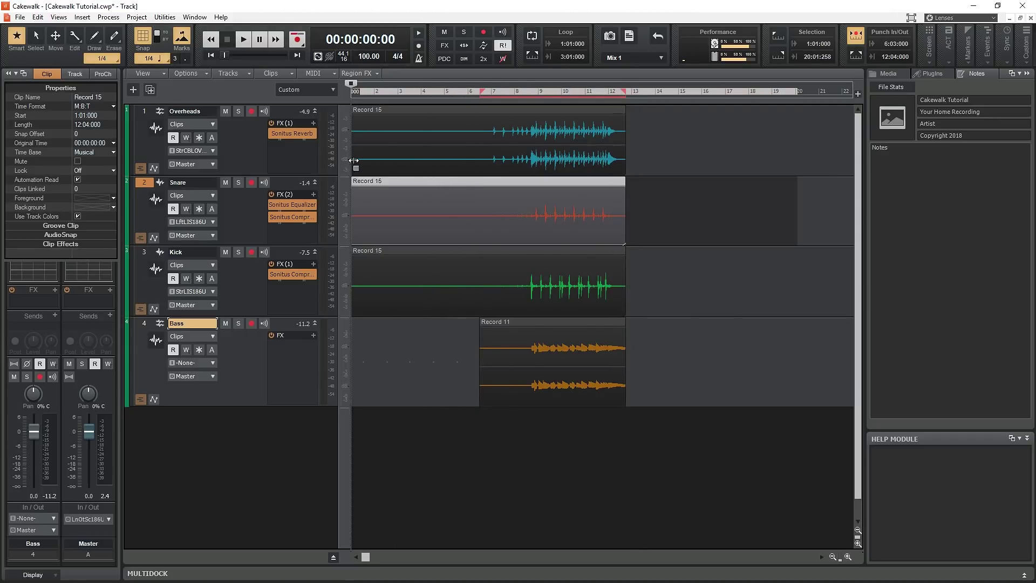
drag(353, 161, 486, 169)
drag(351, 231, 486, 231)
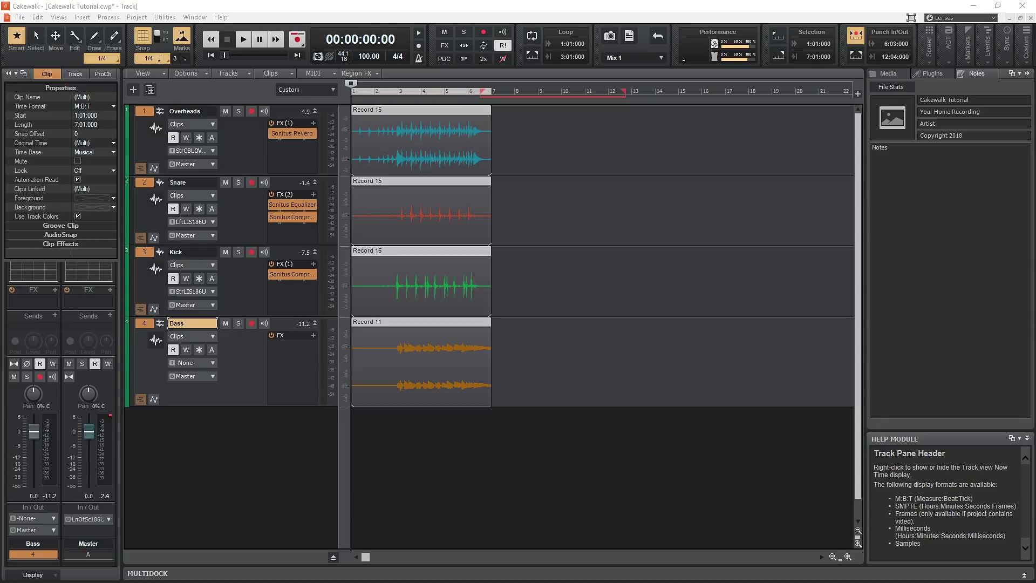
Add a fade-out to the end of the Record 11 bass clip and play it back
click(532, 362)
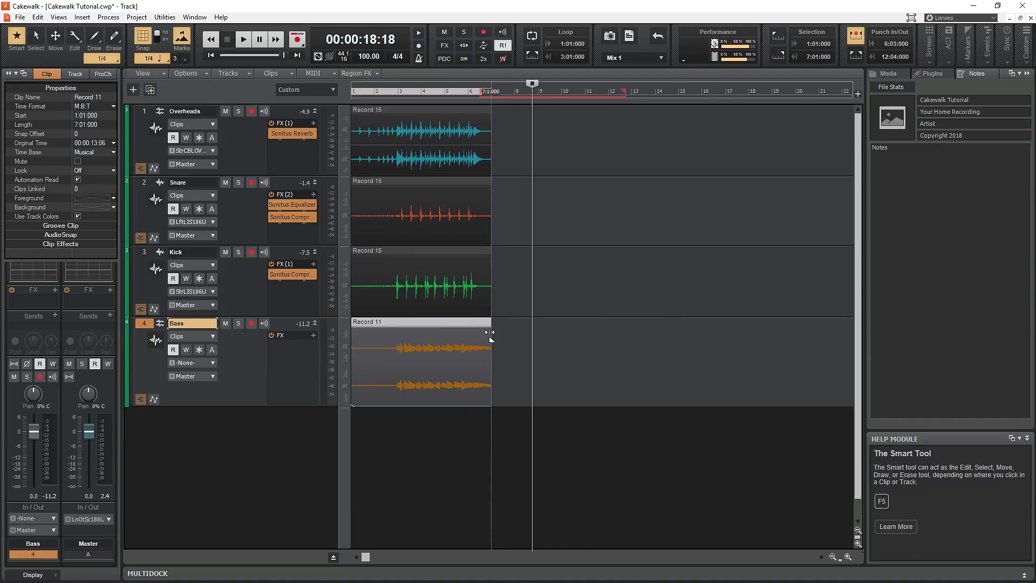
drag(490, 330, 479, 332)
key(space)
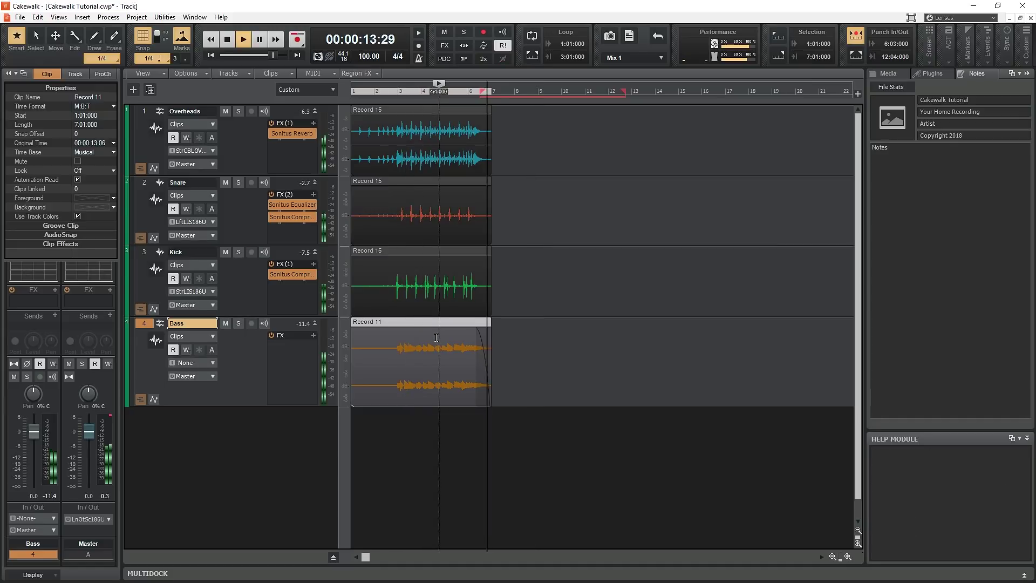
Bring up the fade-curve shape choices for the Record 11 fade-out
right_click(462, 350)
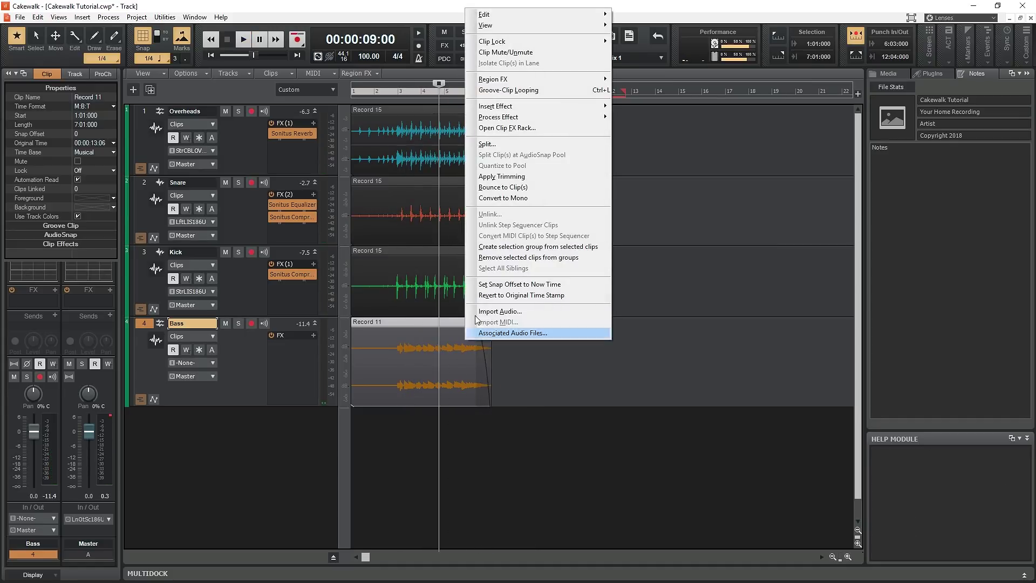
click(457, 352)
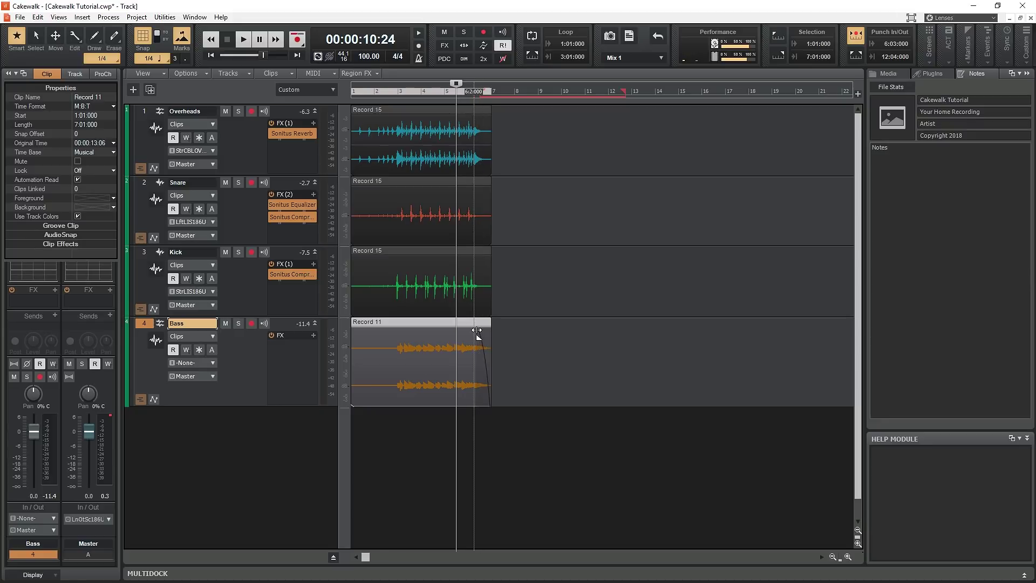
right_click(477, 330)
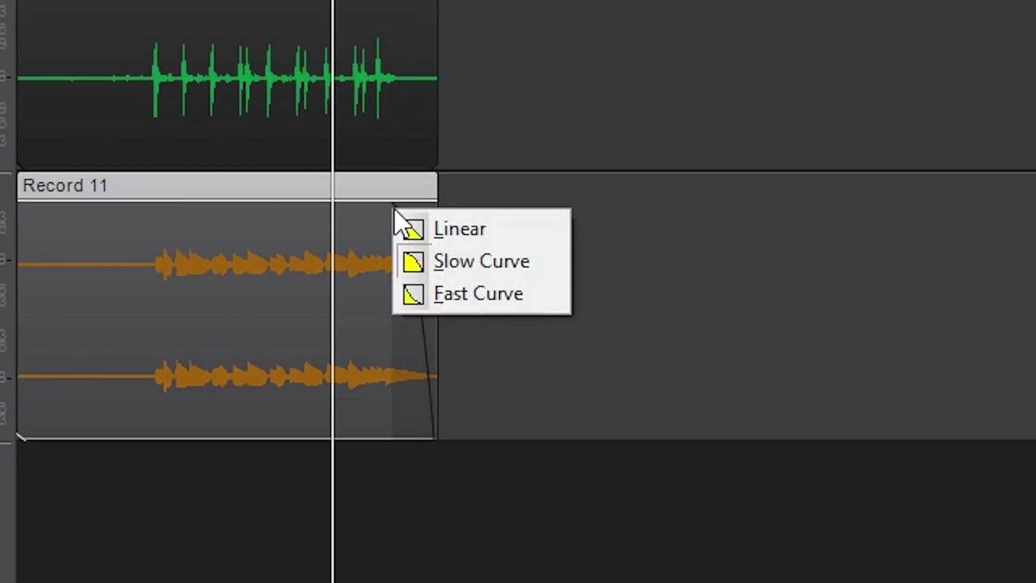